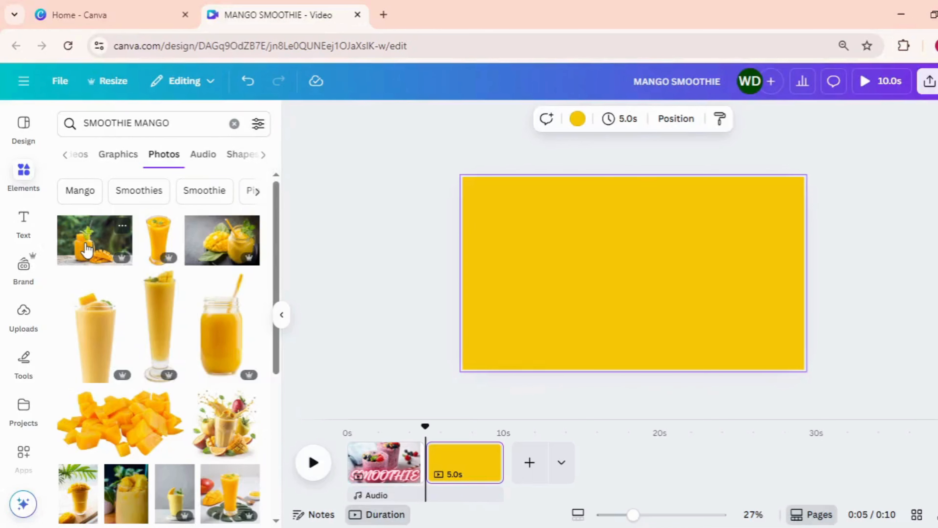
Add the mango smoothie jar photo, remove its background, and park it reduced in size beyond the page's lower-left corner
left_click(88, 250)
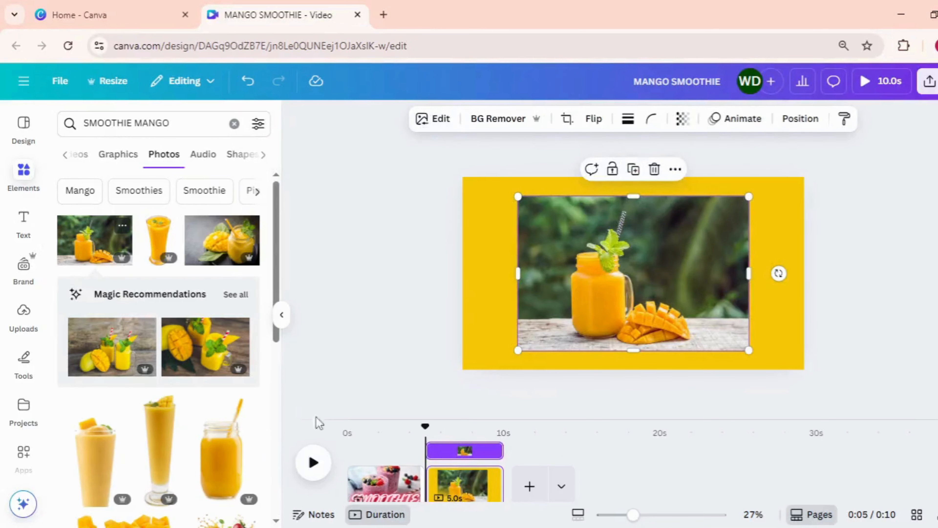
left_click(486, 127)
left_click_drag(750, 200, 573, 237)
left_click_drag(560, 269, 471, 375)
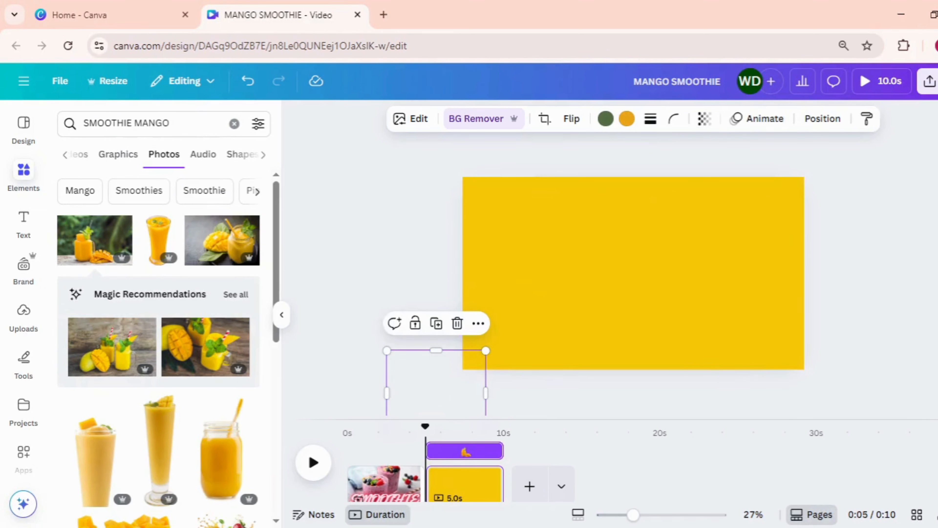
left_click(714, 281)
left_click(624, 286)
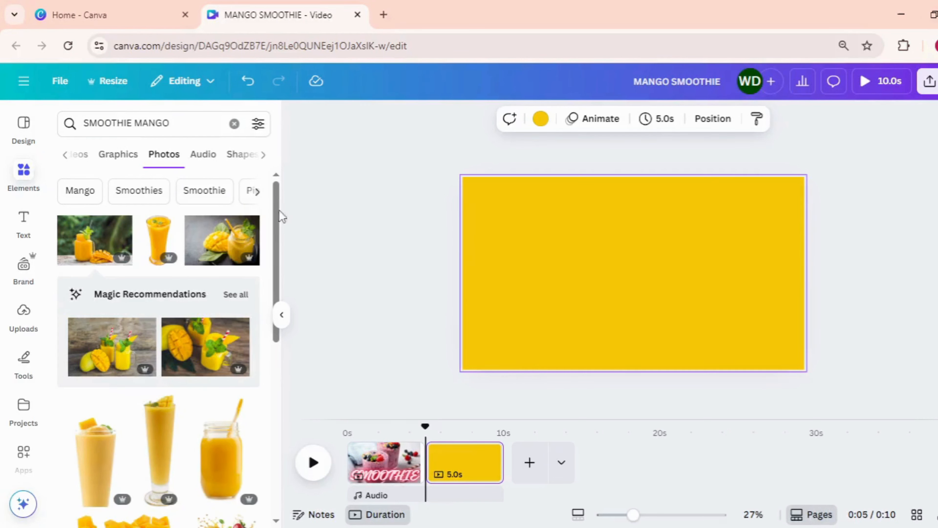
left_click(281, 316)
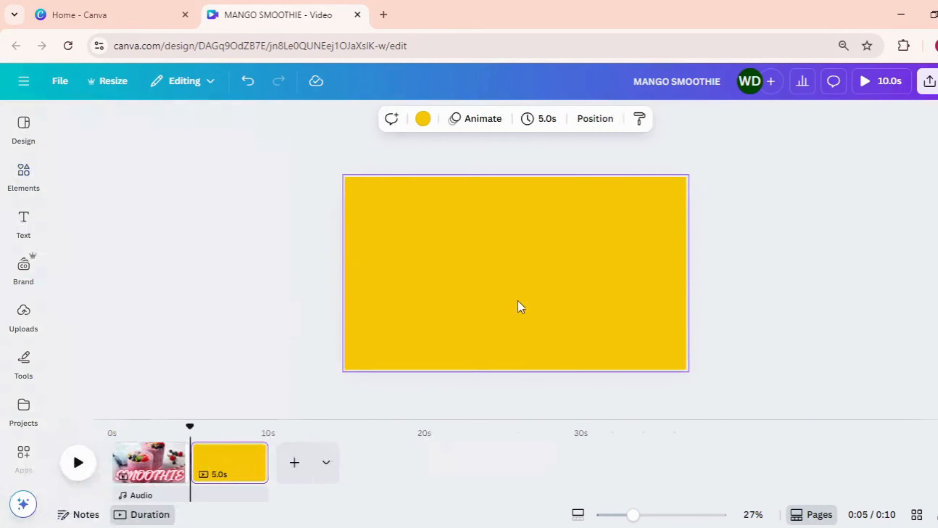
Add a heading reading "MANGO SMOOTHIE" on two lines to the yellow page
left_click(27, 233)
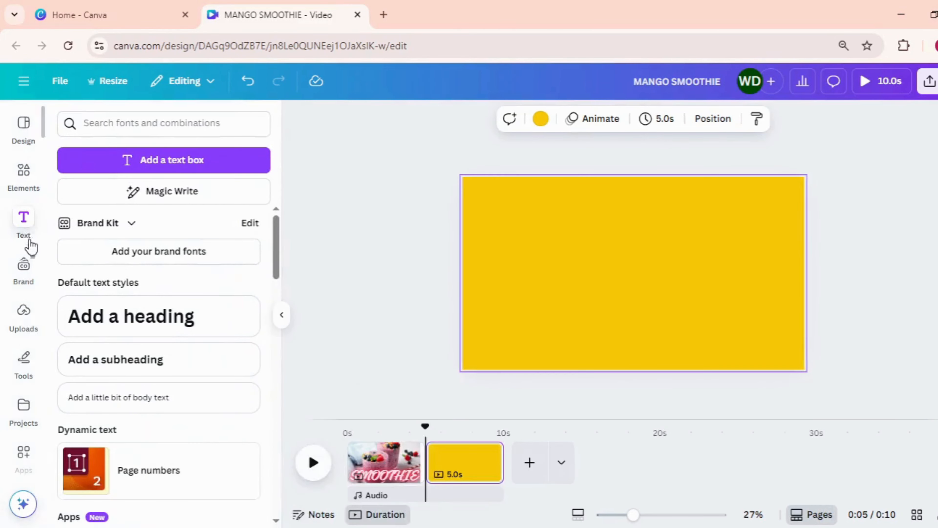
left_click(172, 324)
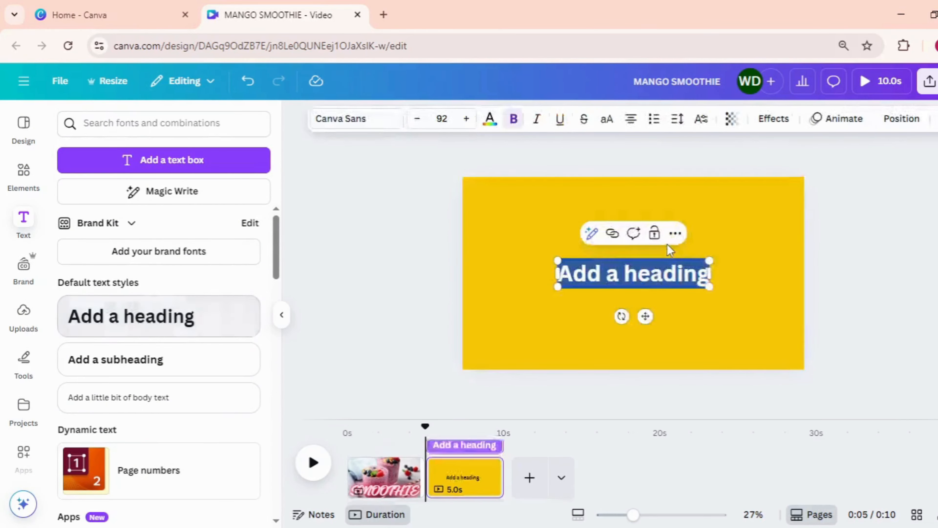
type("MANGO")
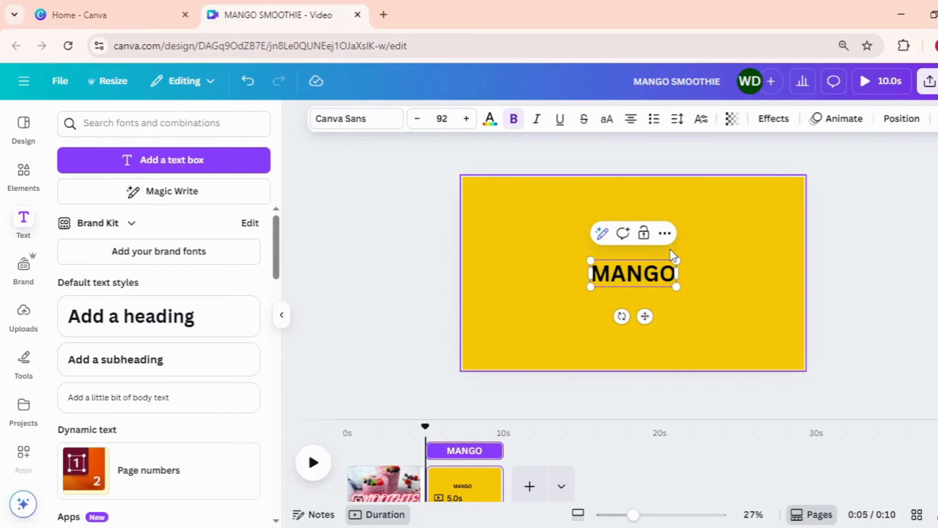
key("Return")
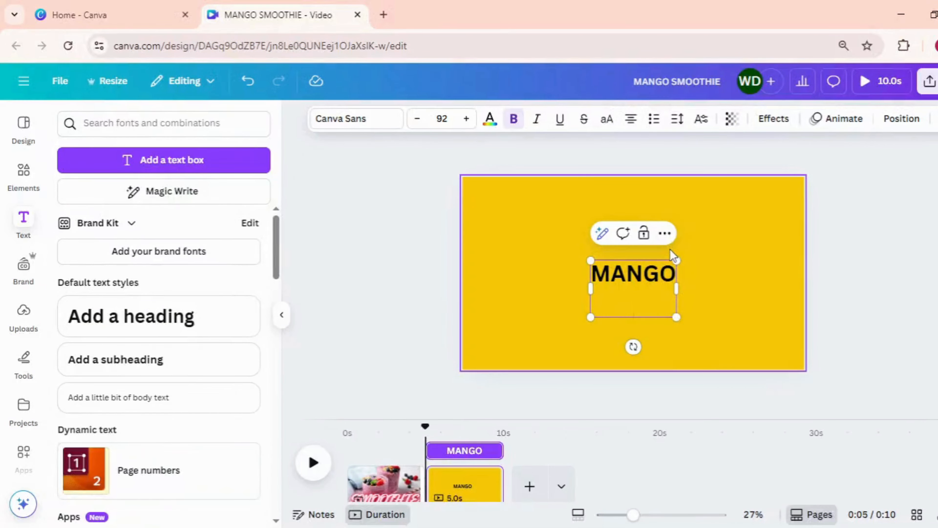
type("SMOO")
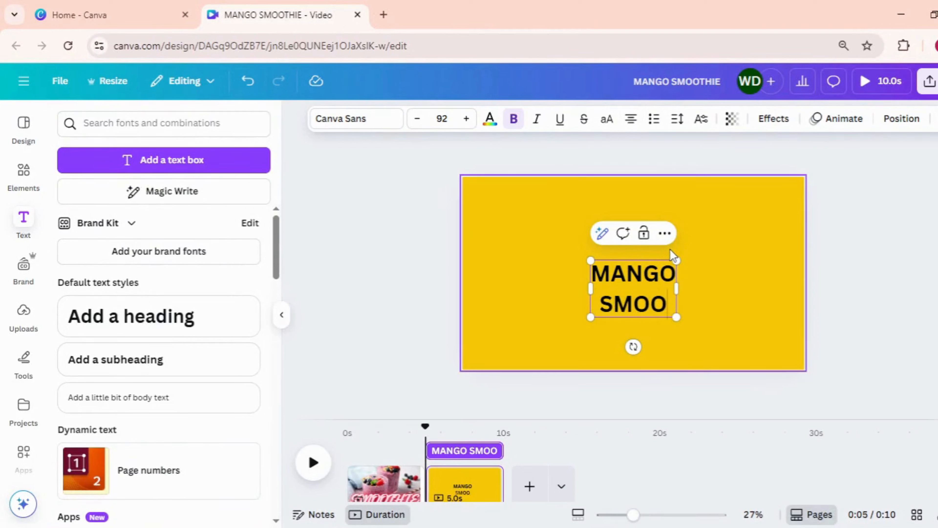
type("THIE")
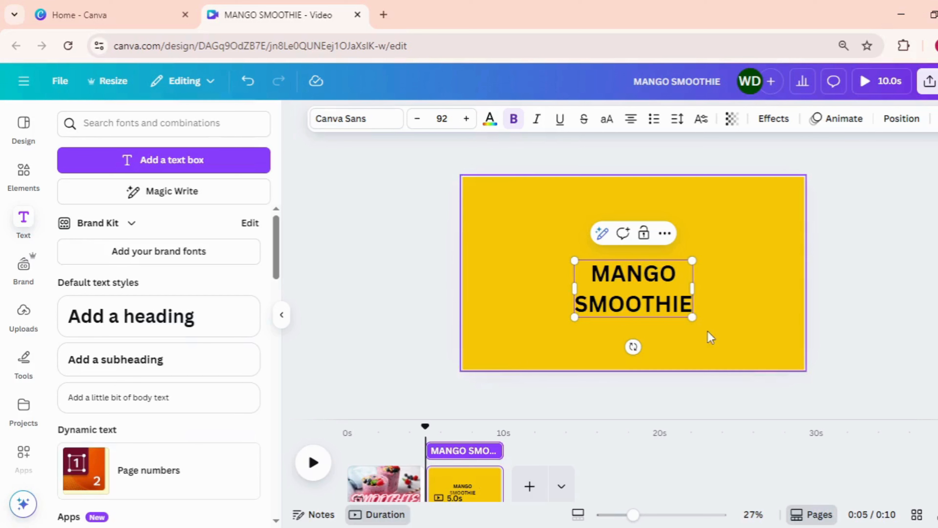
Enlarge the heading to font size 177 and centre it horizontally, slightly below the middle of the page
left_click_drag(691, 316, 768, 353)
left_click_drag(724, 316, 668, 295)
left_click_drag(710, 332, 694, 318)
Set the heading's font to Aprila, trying Arvo for comparison
left_click(370, 124)
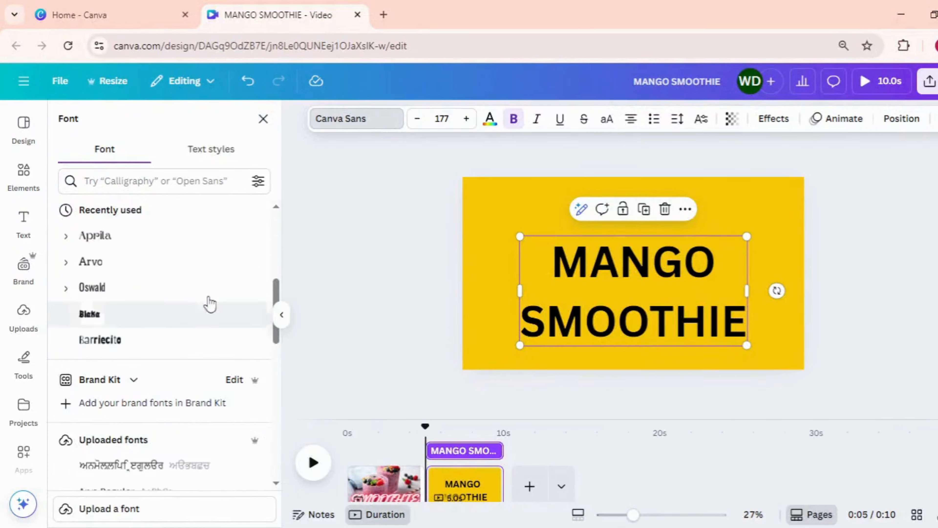
left_click(189, 238)
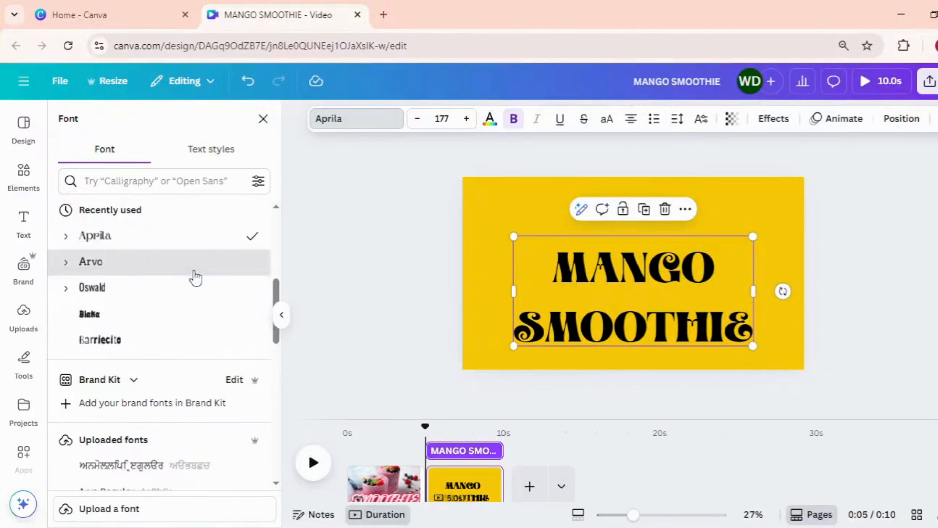
left_click(195, 273)
left_click(192, 244)
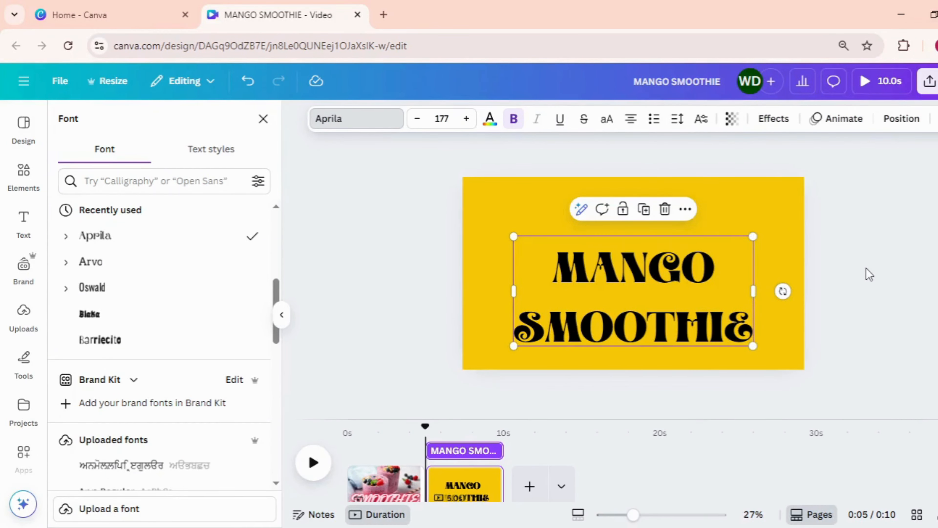
left_click(674, 274)
left_click(830, 274)
Colour the heading text red (#FF0430)
left_click(651, 279)
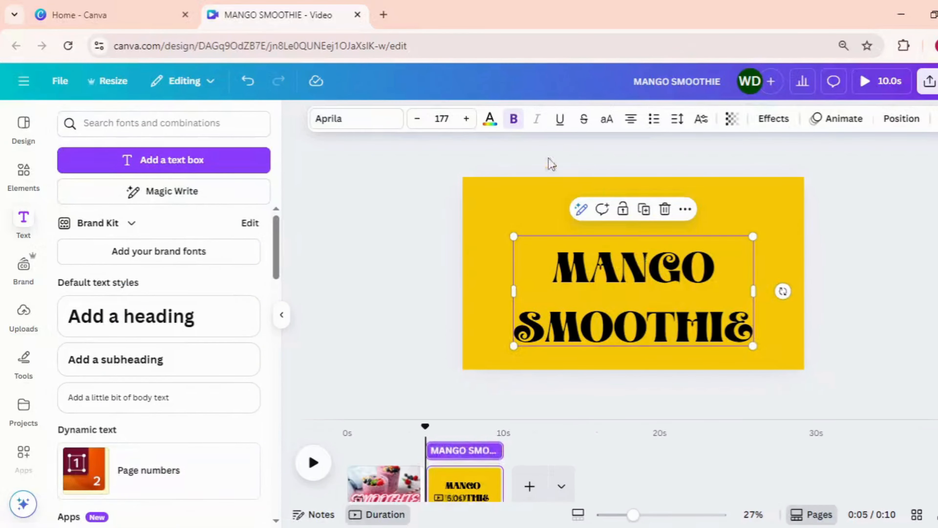
left_click(490, 119)
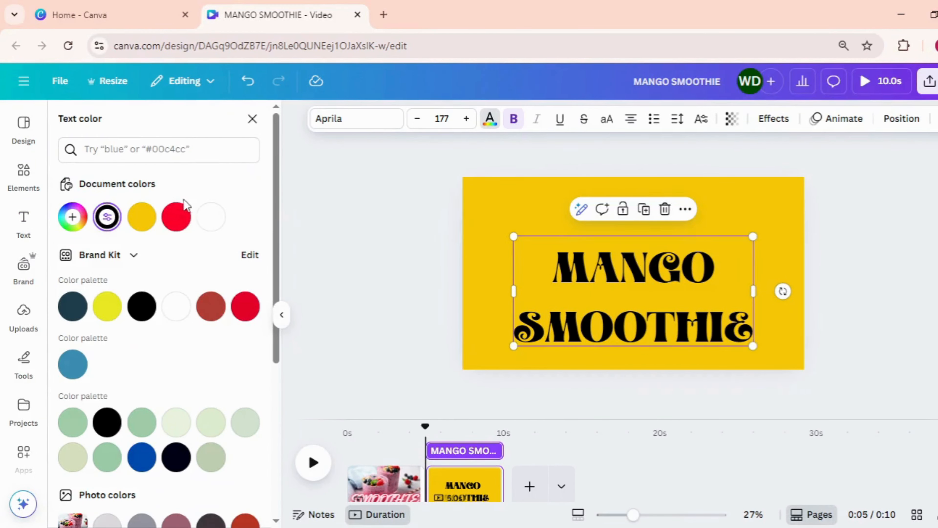
left_click(176, 217)
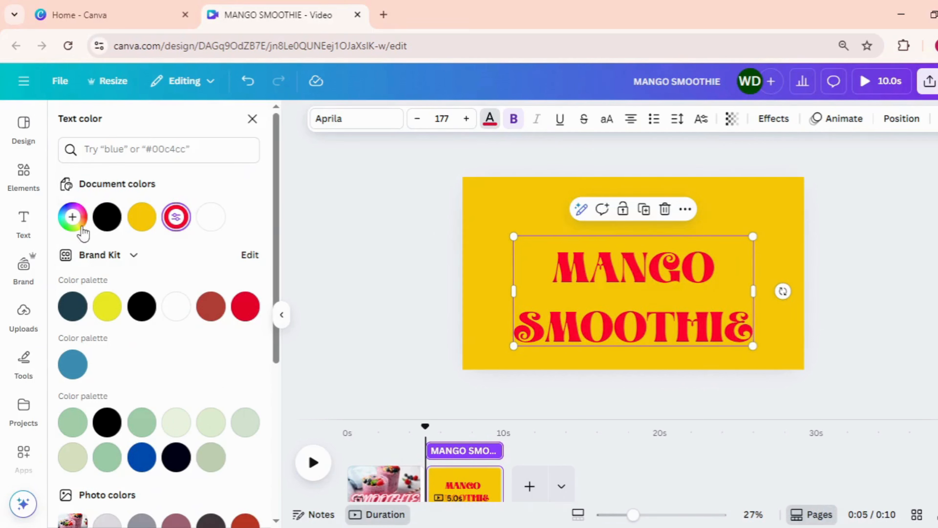
left_click(72, 217)
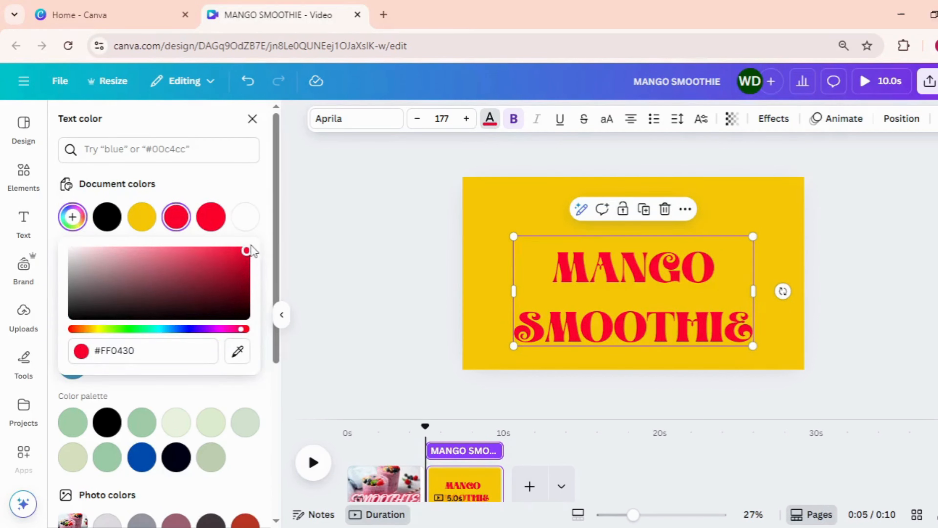
left_click(820, 227)
left_click(838, 221)
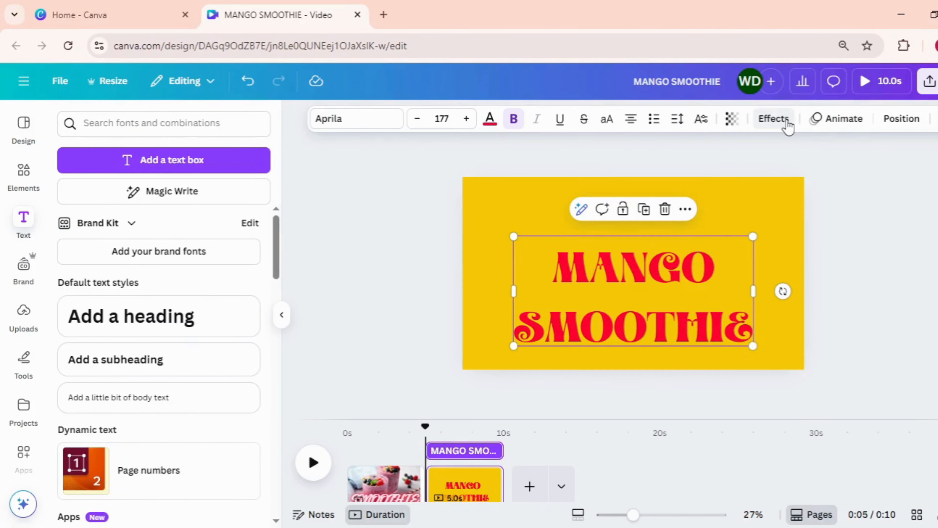
Apply the Outline effect to the heading in white (#ffffff) with a thickness of 78
left_click(773, 118)
left_click(245, 283)
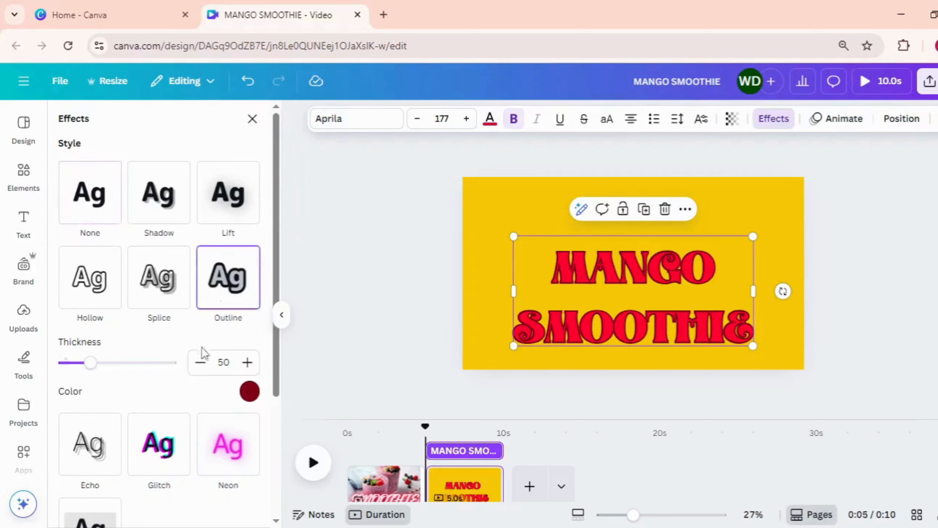
left_click(250, 391)
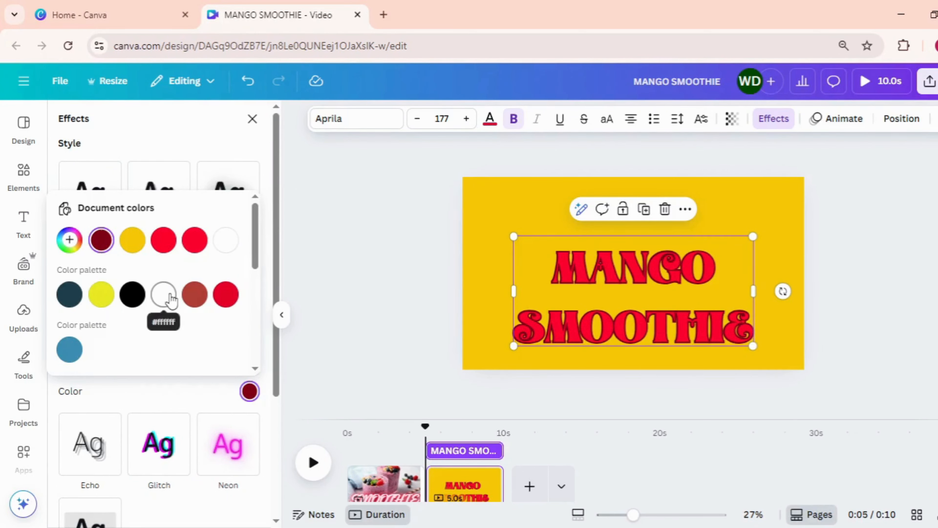
left_click(163, 294)
left_click(136, 394)
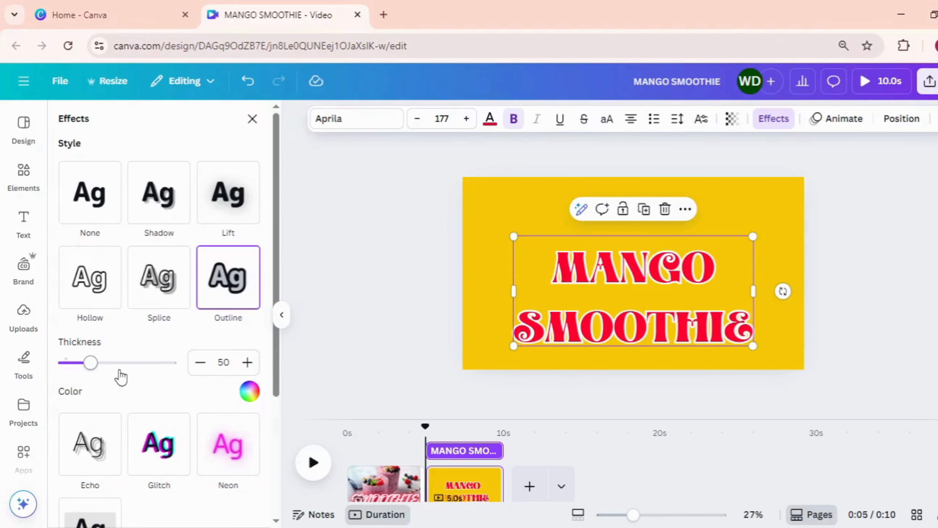
left_click(114, 363)
left_click_drag(113, 366, 107, 366)
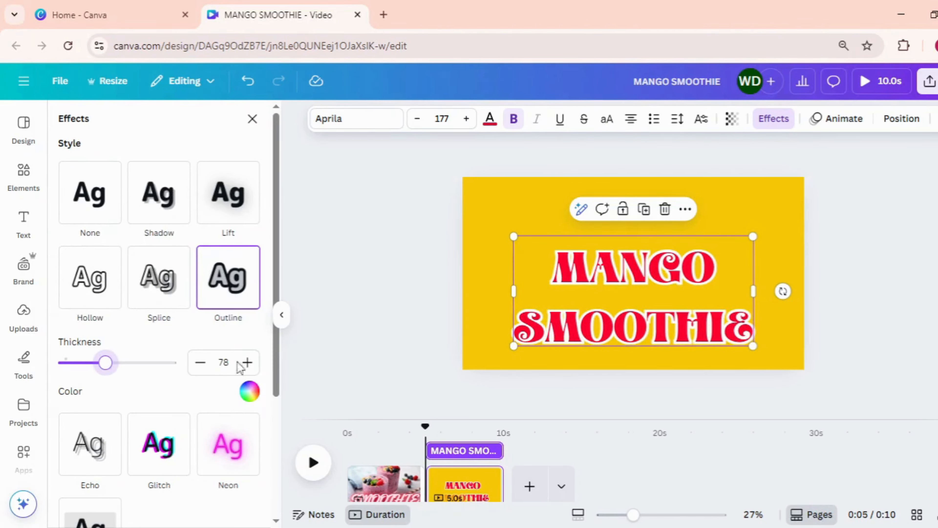
Add three cartoon mango graphics from the SMOOTHIE MANGO results: the waving mango, the peeking mango and the mango cluster
left_click(23, 222)
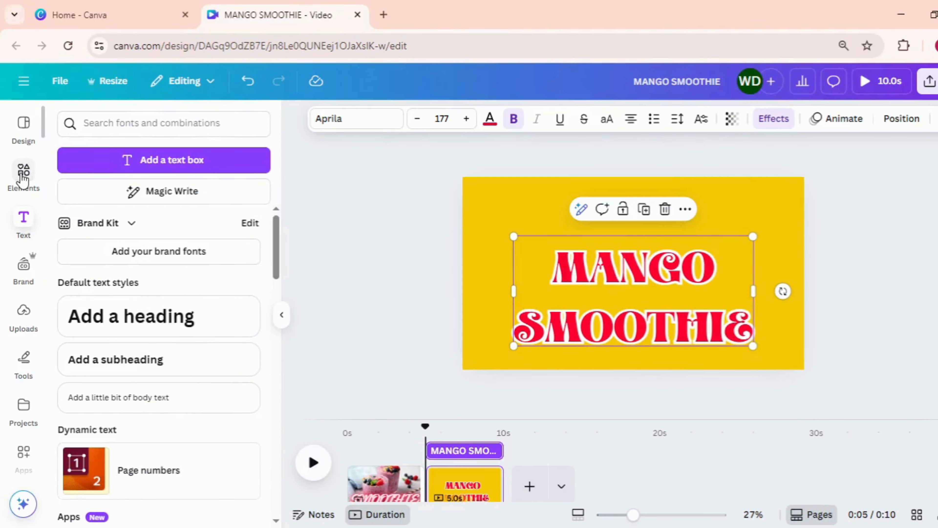
left_click(22, 177)
left_click(129, 157)
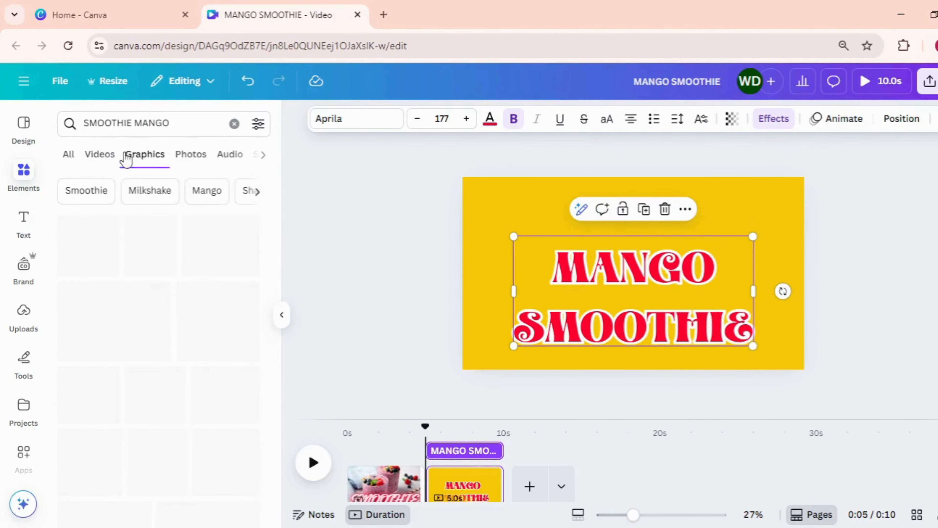
scroll(177, 386, "down", 5)
scroll(177, 385, "down", 5)
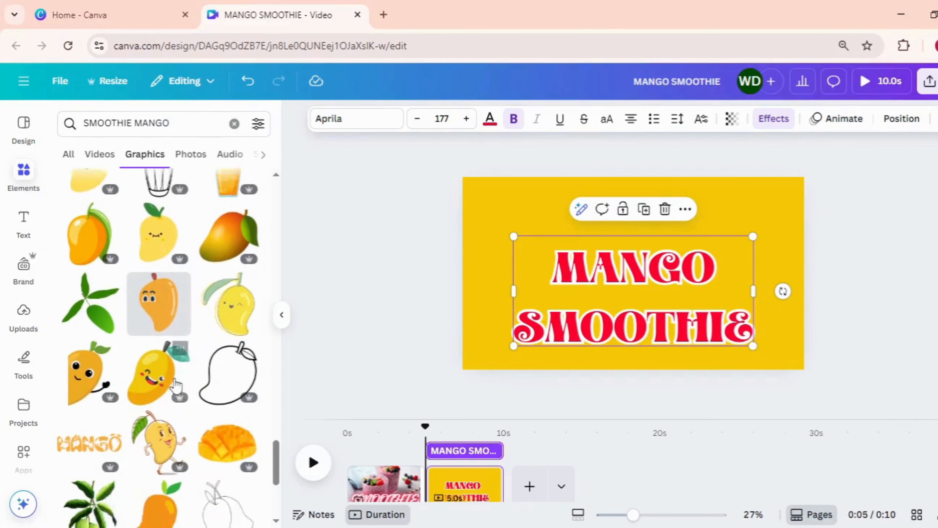
left_click(89, 346)
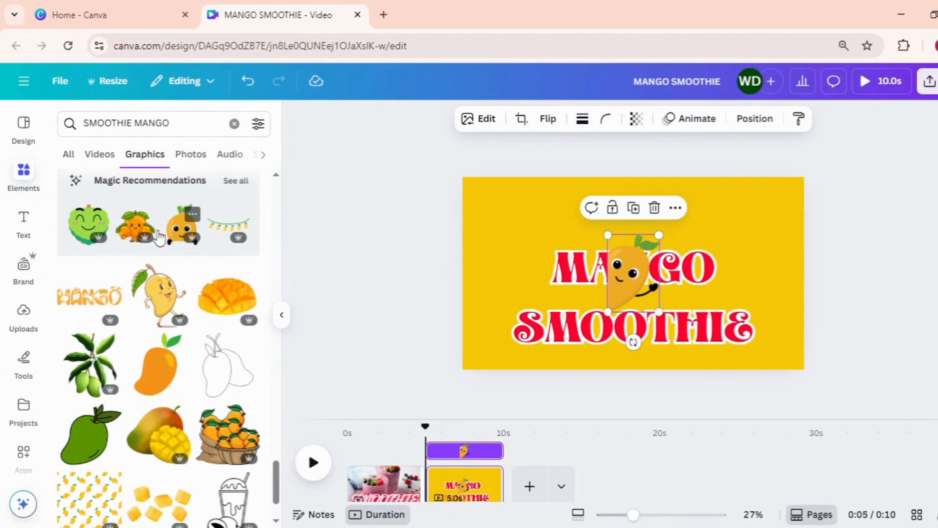
left_click(137, 226)
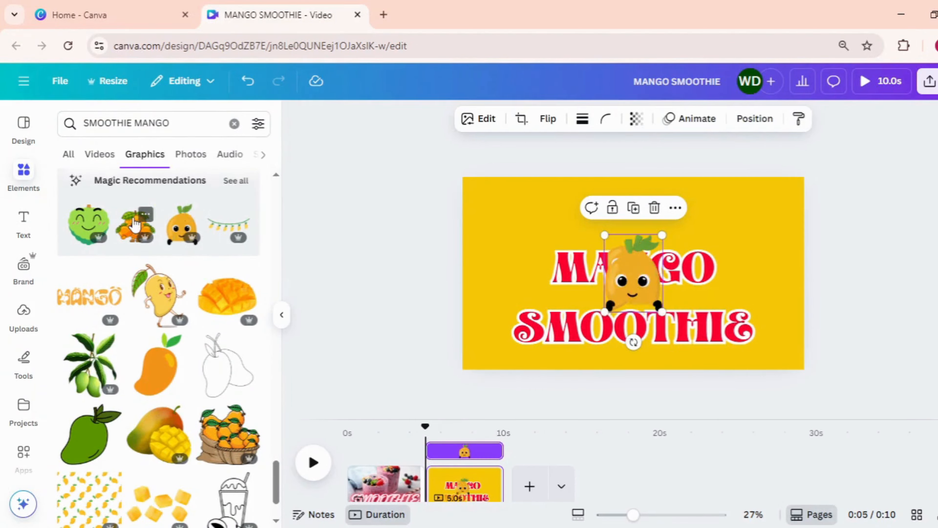
Move the mango cluster off the page's upper-left corner and set the peeking mango above the start of "MANGO"
left_click(282, 315)
left_click_drag(517, 277, 317, 167)
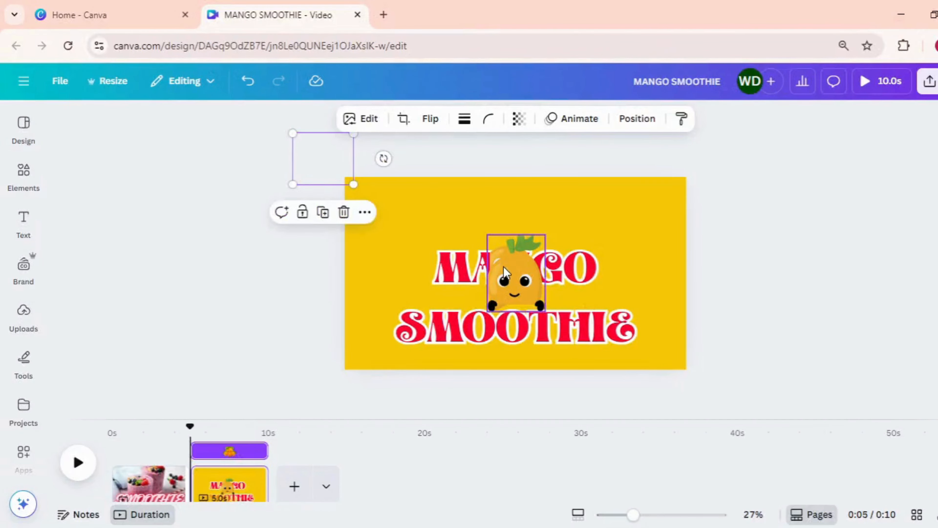
left_click_drag(506, 271, 442, 220)
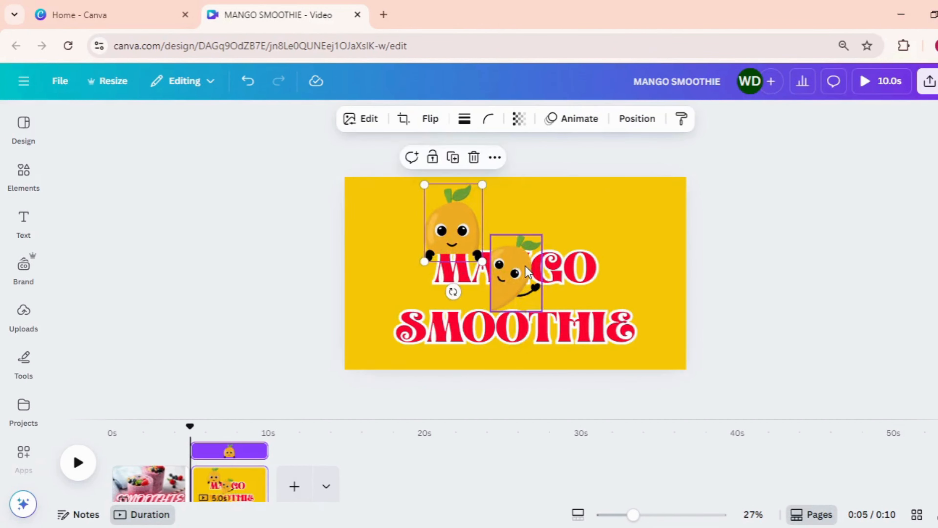
Flip the waving mango horizontally, enlarge it slightly and place it beside the end of "MANGO"
left_click_drag(532, 263, 573, 235)
left_click(431, 119)
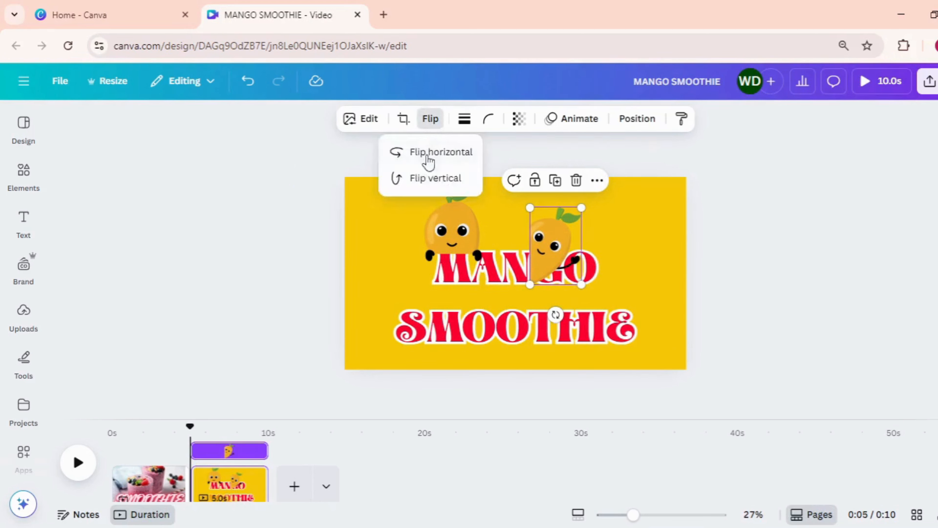
left_click(437, 153)
left_click_drag(561, 264, 615, 260)
mouse_move(634, 202)
left_mouse_down()
mouse_move(630, 211)
mouse_move(643, 199)
left_mouse_up()
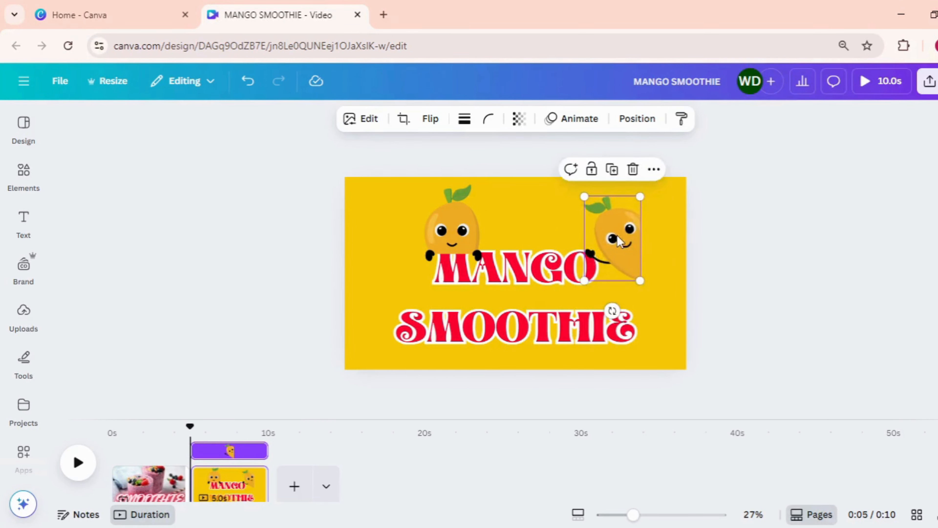
Park the waving mango off the page's upper-right corner and move the peeking mango on top of the "GO" in "MANGO"
left_click_drag(624, 241, 707, 150)
left_click_drag(473, 231, 585, 222)
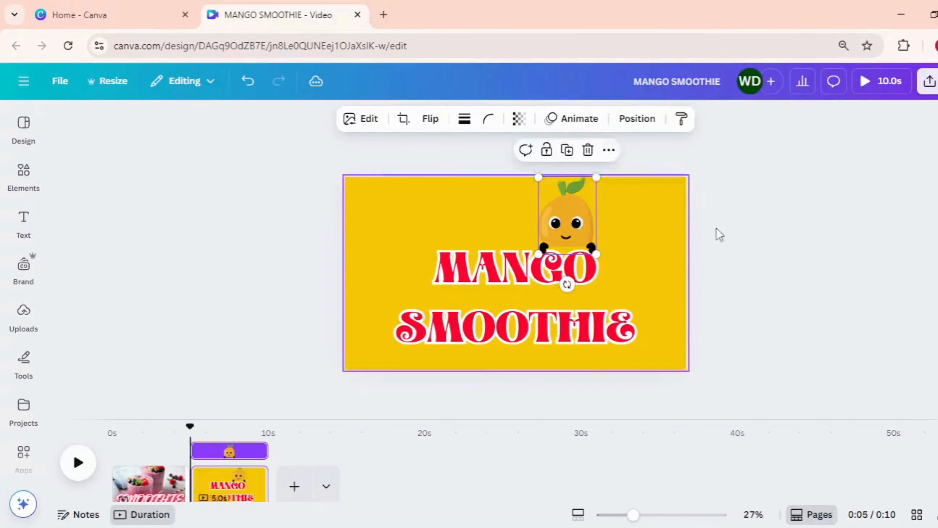
left_click(775, 247)
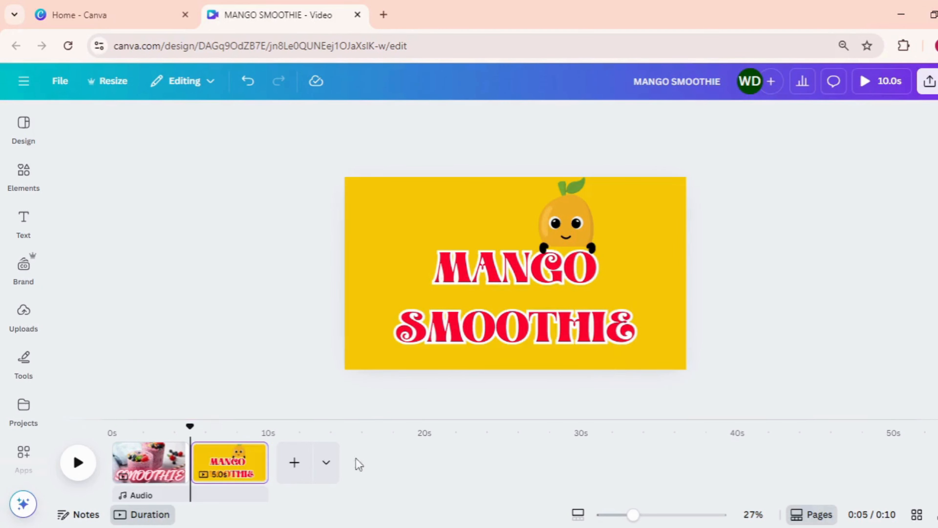
Duplicate the MANGO SMOOTHIE title page and go to the copy in the timeline
left_click(250, 455)
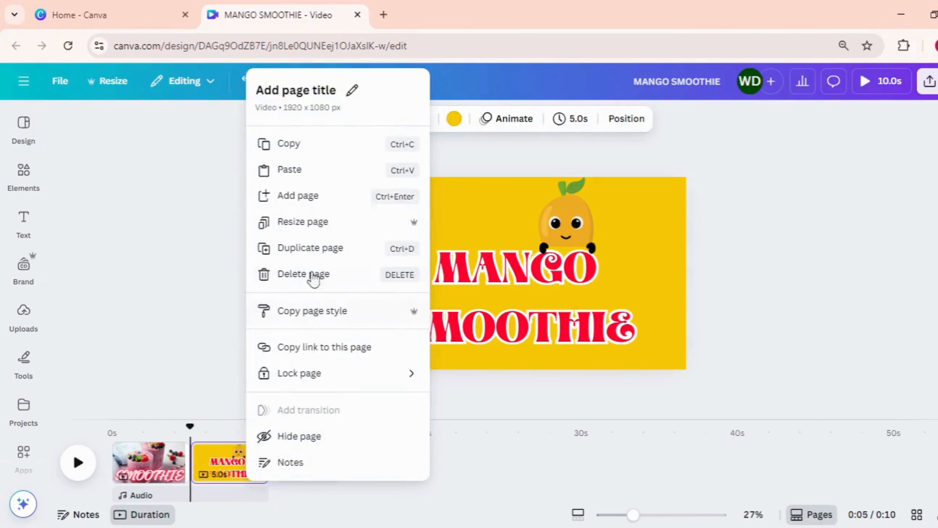
left_click(308, 248)
left_click(303, 464)
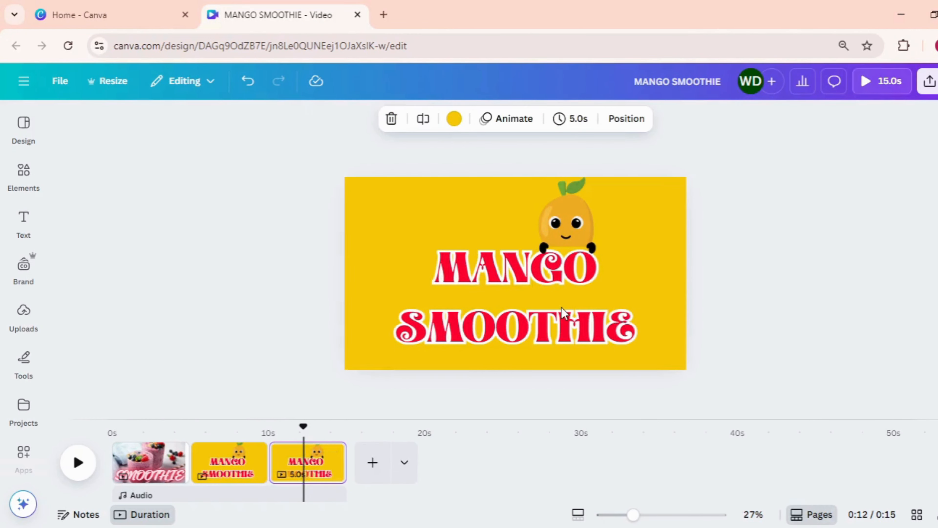
Shrink the MANGO SMOOTHIE title to size 117 in the page's lower-right corner and seat a smaller peeking mango on its "GO"
left_click(561, 312)
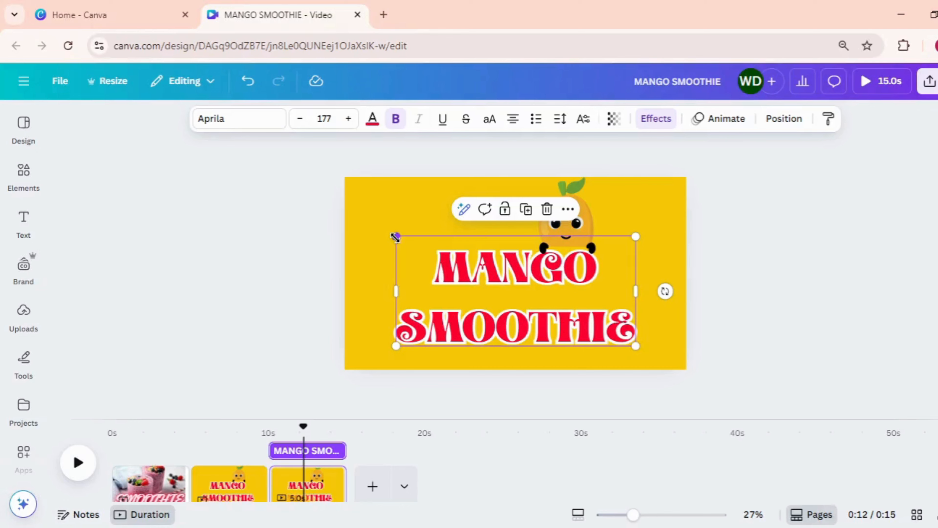
left_click_drag(395, 237, 479, 272)
left_click_drag(543, 311, 591, 327)
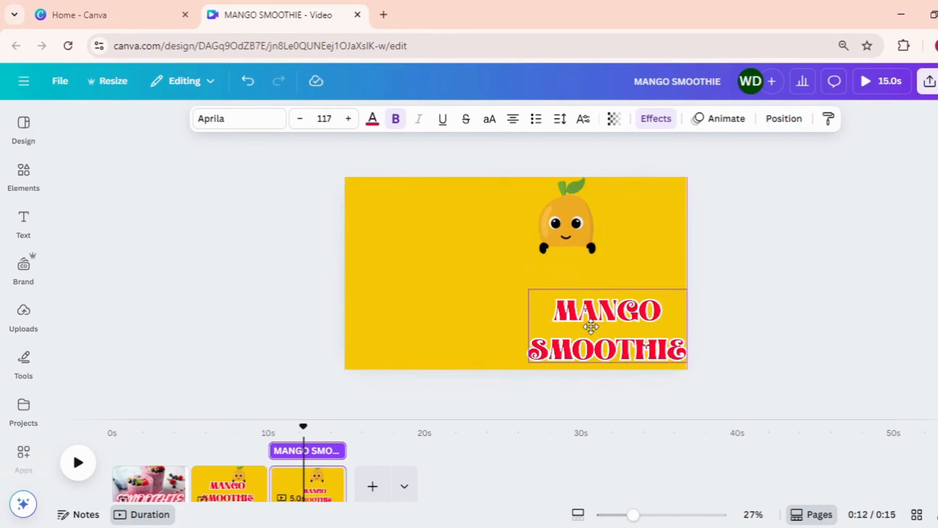
left_click_drag(555, 223, 618, 271)
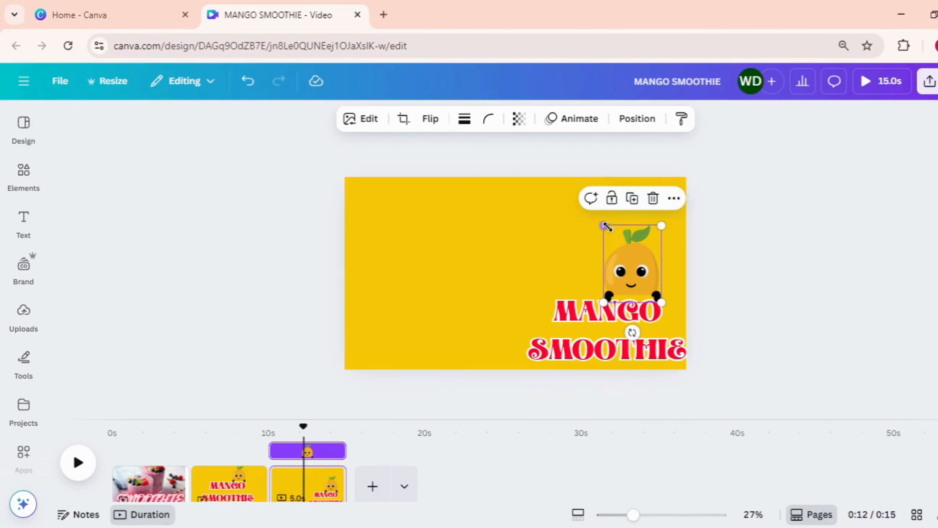
left_click_drag(608, 226, 635, 267)
Bring the waving mango into the page's upper-right corner and the mango cluster, enlarged, into the upper-left corner
left_click(683, 196)
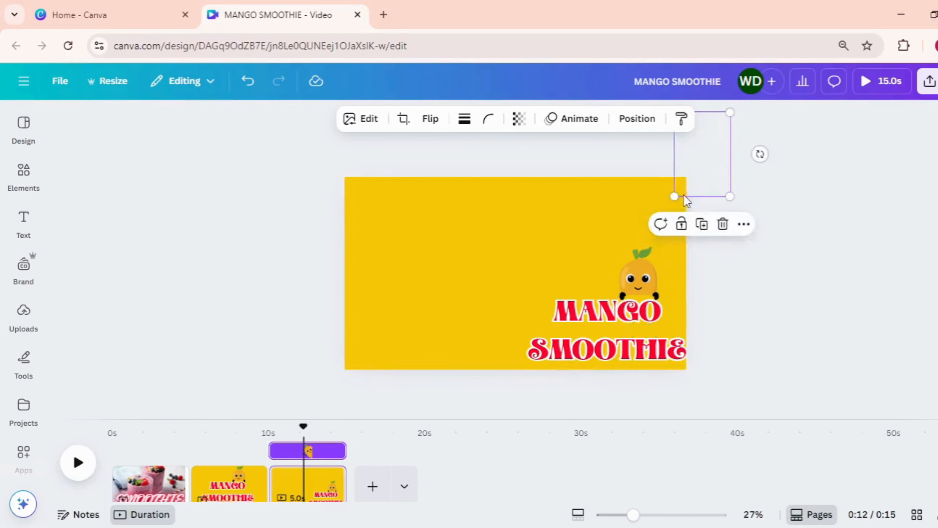
left_click_drag(683, 193, 643, 246)
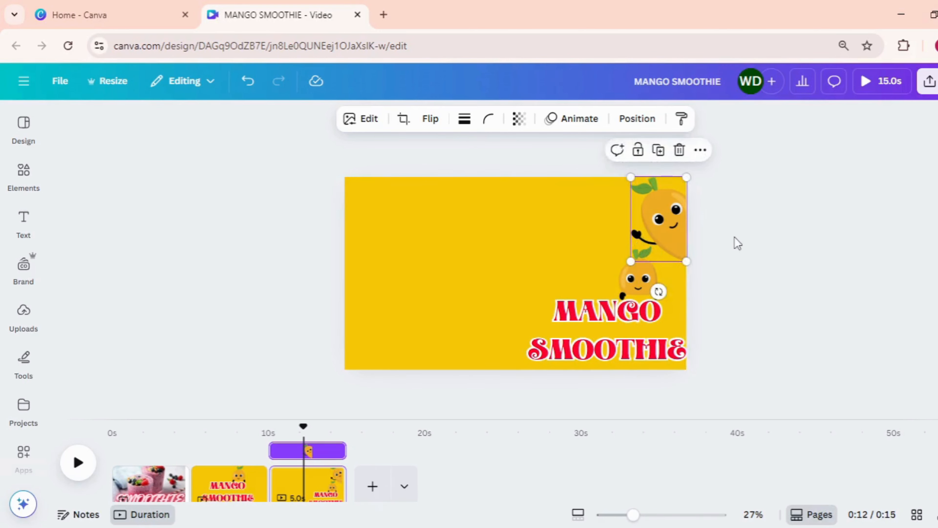
left_click(350, 183)
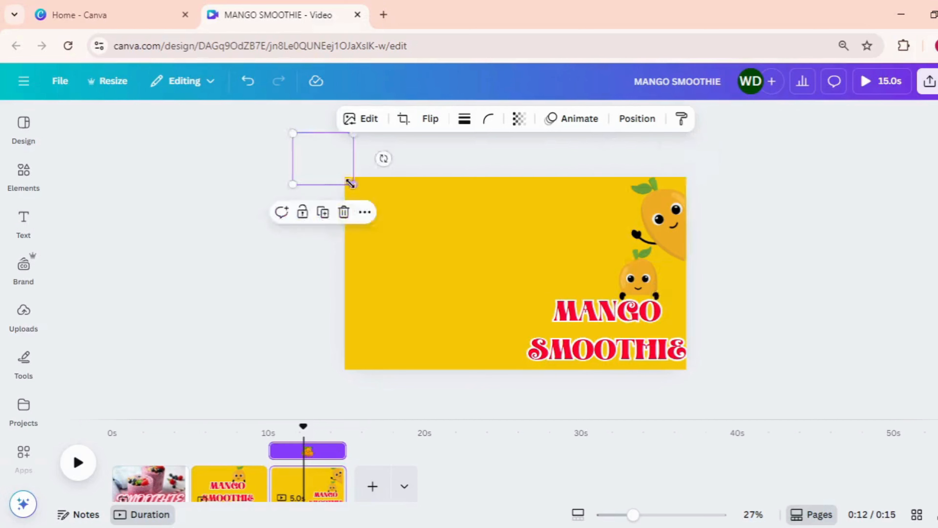
left_click_drag(350, 183, 407, 225)
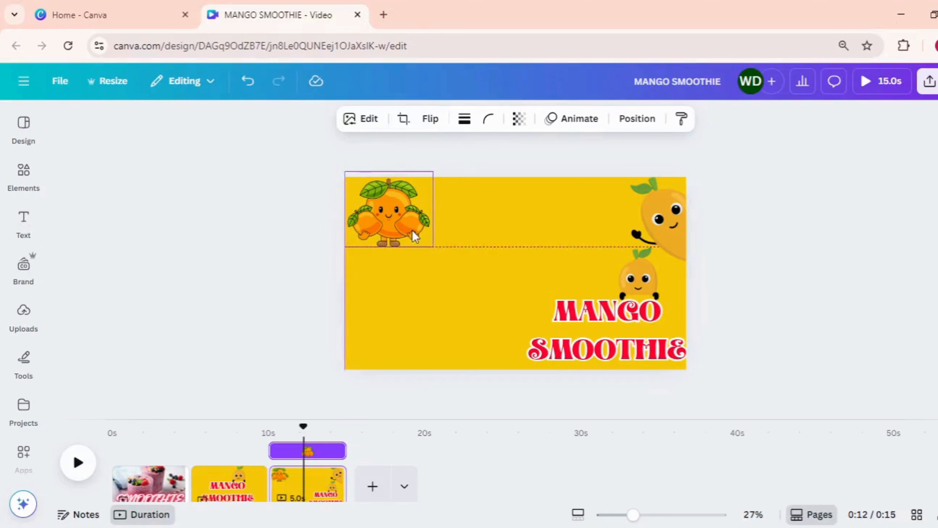
Bring the smoothie photo onto the page and enlarge it to fill the left half below the mango cluster
left_click(361, 360)
left_click_drag(360, 361, 436, 263)
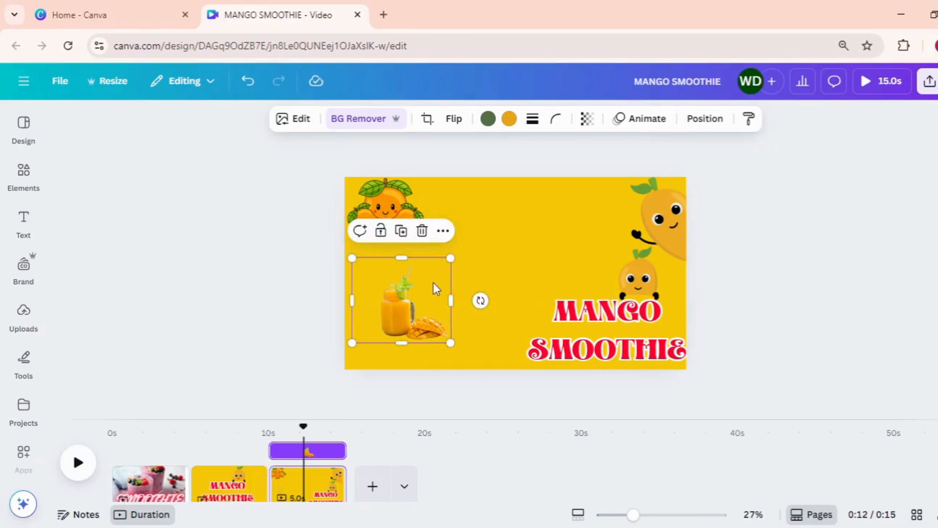
left_click_drag(465, 233, 434, 238)
scroll(436, 238, "down", 2)
left_click(436, 239)
left_click(703, 275)
Replace the page's MANGO SMOOTHIE title with a heading reading "Creamy, tropical, sweet mango bliss"
left_click(589, 319)
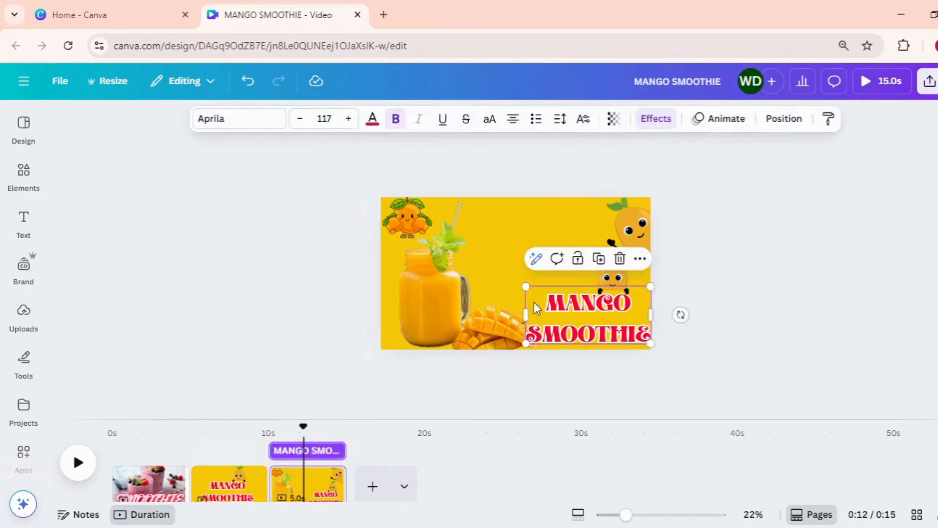
left_click(620, 259)
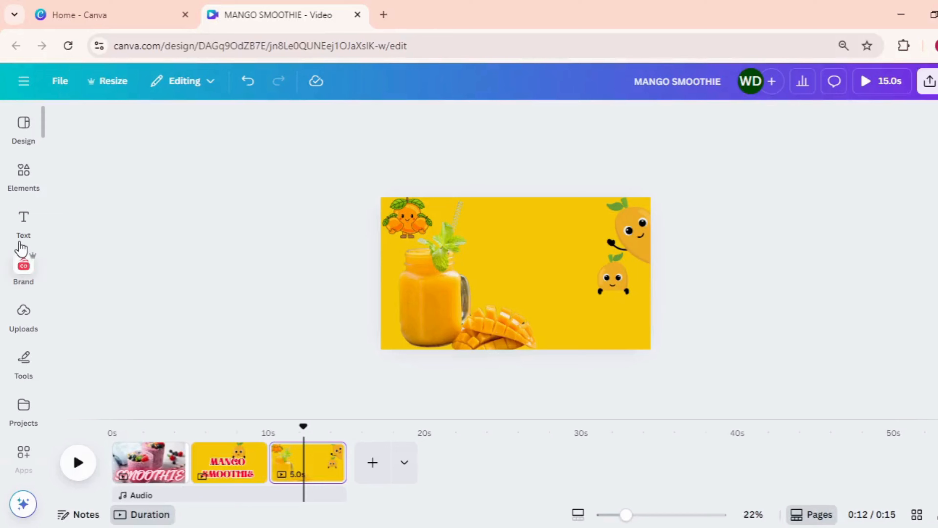
left_click(21, 242)
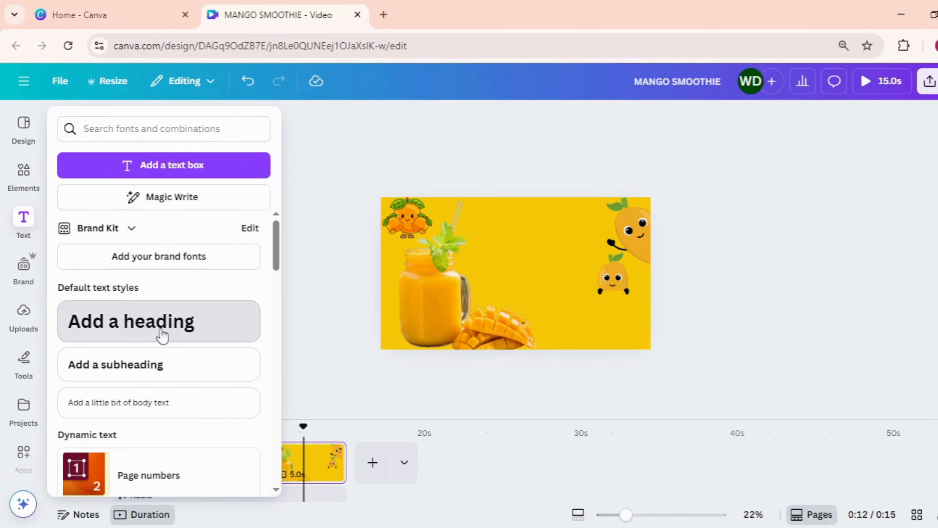
left_click(162, 335)
type("Creamy, tropical, sweet mango bliss")
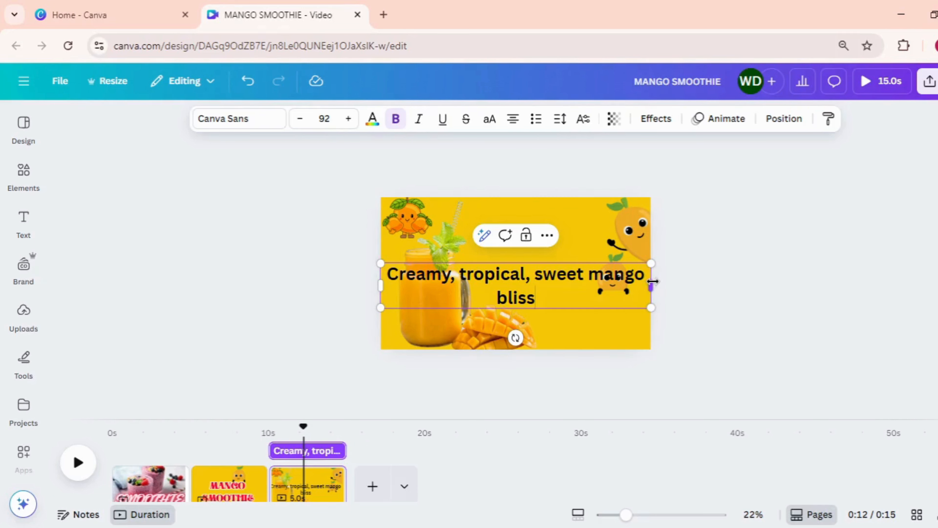
Narrow the heading to three lines at size 73.6 and place it in the page's lower-right corner
left_click_drag(653, 281, 623, 328)
left_click(612, 331)
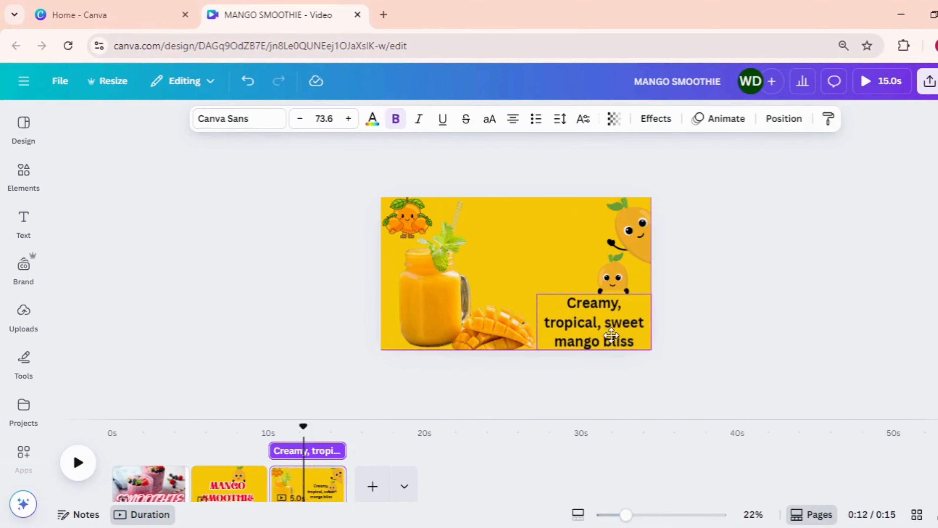
left_click_drag(611, 335, 611, 335)
Enlarge the heading to size 87.7 beside the smoothie and set a smaller peeking mango on top of "Creamy,"
left_click(604, 287)
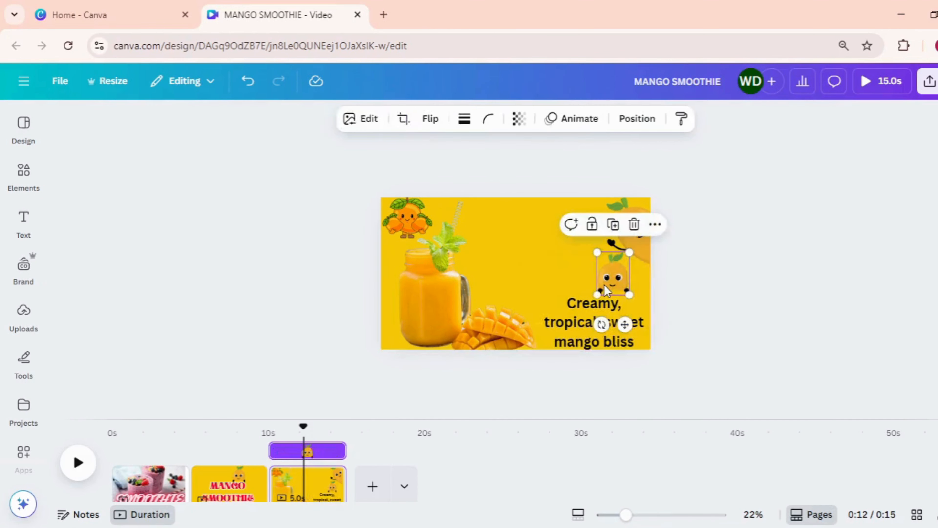
left_click_drag(605, 285, 628, 296)
left_click(606, 326)
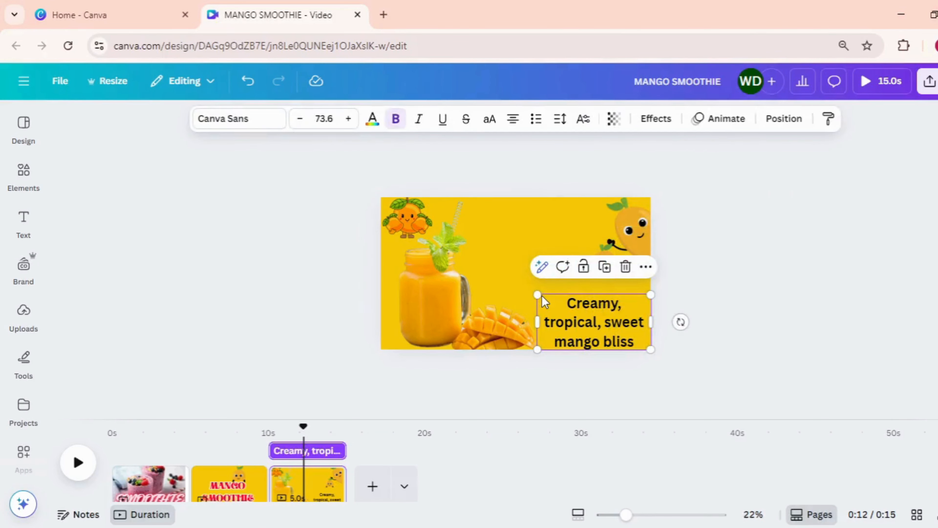
mouse_move(539, 295)
left_mouse_down()
mouse_move(517, 284)
mouse_move(549, 297)
left_mouse_up()
left_click(676, 298)
left_click_drag(624, 317, 599, 311)
left_click(600, 274)
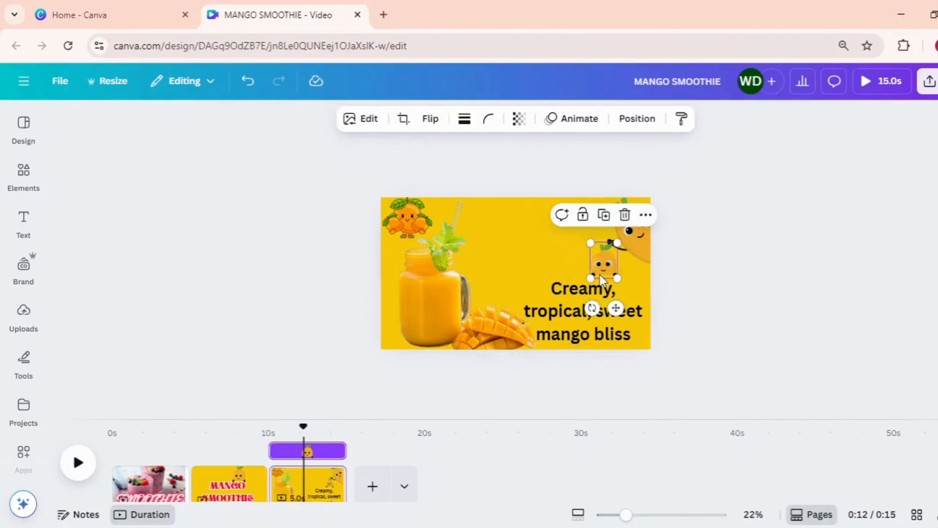
left_click_drag(600, 275, 599, 277)
Change the "Creamy, tropical, sweet mango bliss" heading's font to Arvo
left_click(580, 336)
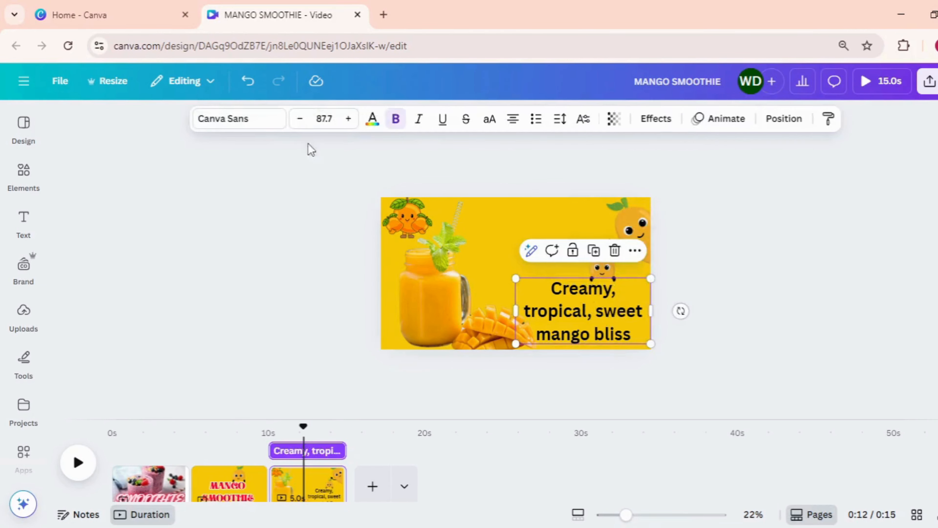
left_click(251, 124)
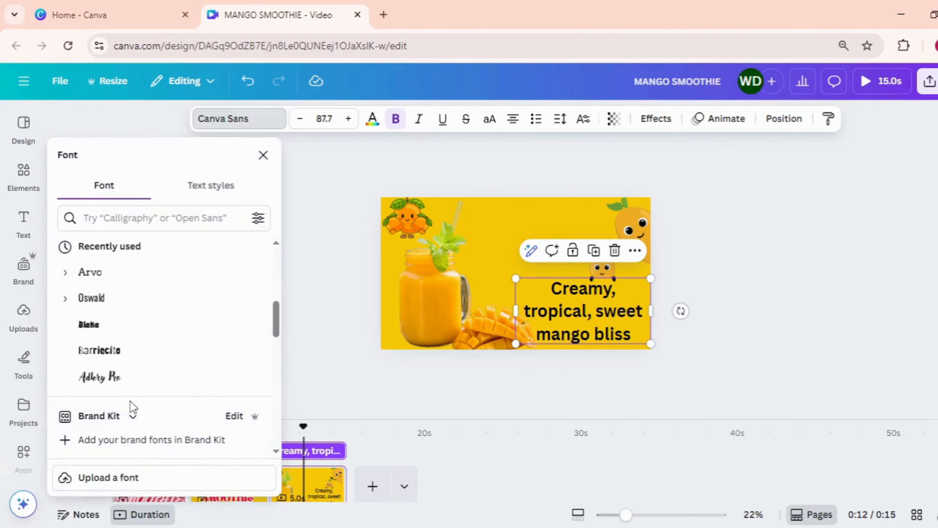
left_click(113, 328)
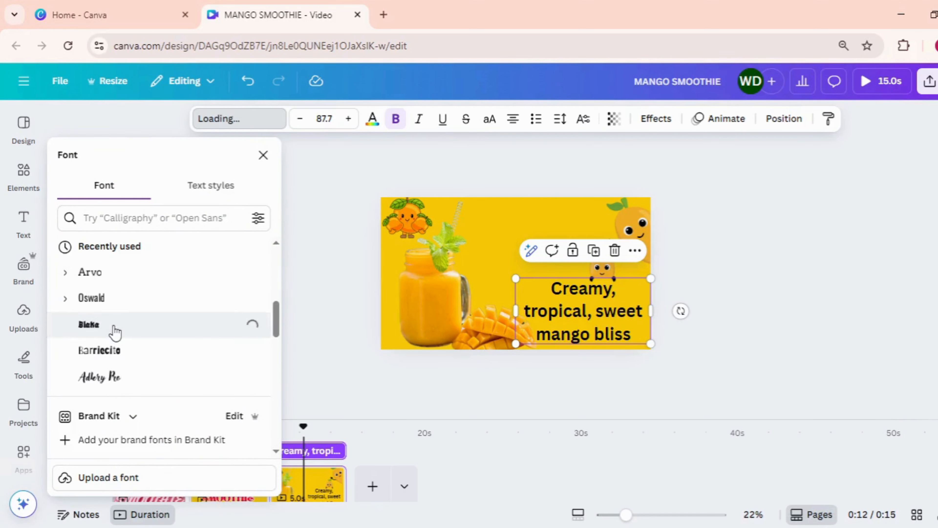
left_click(134, 357)
left_click(126, 275)
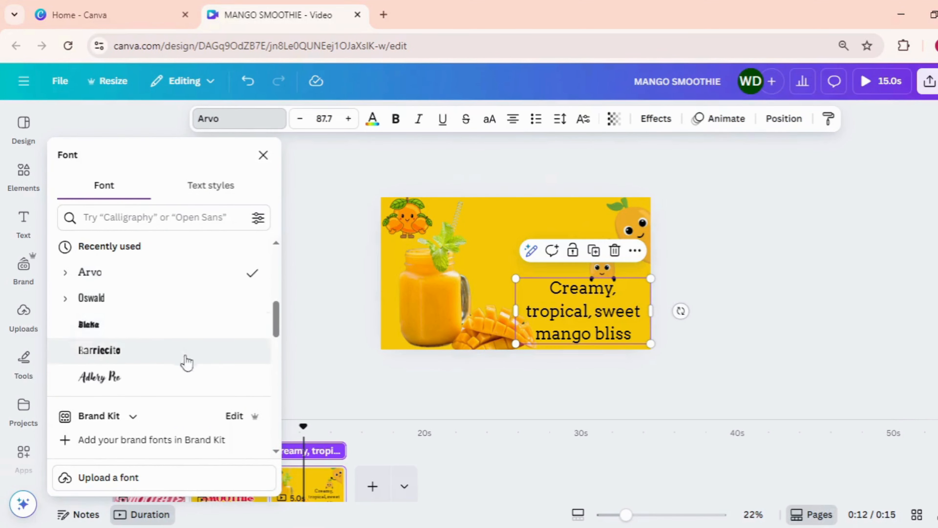
left_click(764, 293)
Apply the Neon text effect to the "Creamy, tropical, sweet mango bliss" heading with intensity 1
left_click(597, 311)
left_click(657, 119)
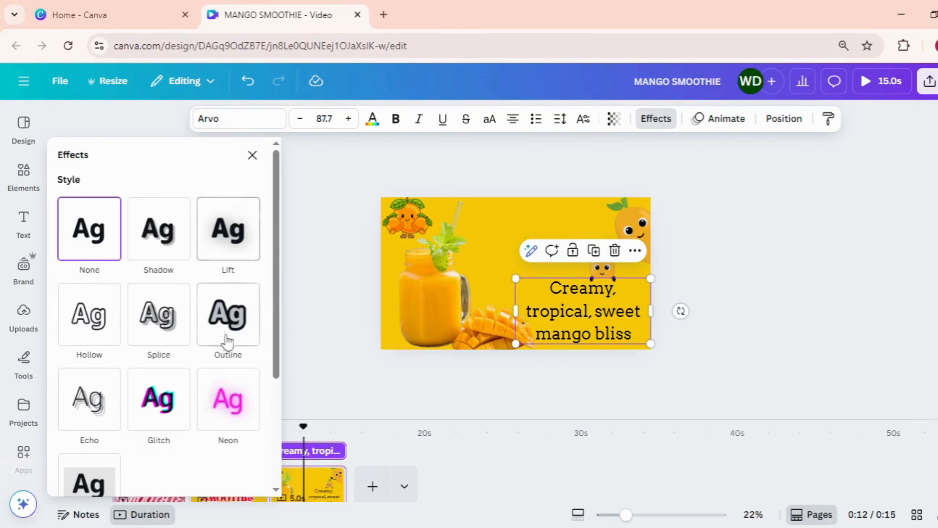
left_click(230, 401)
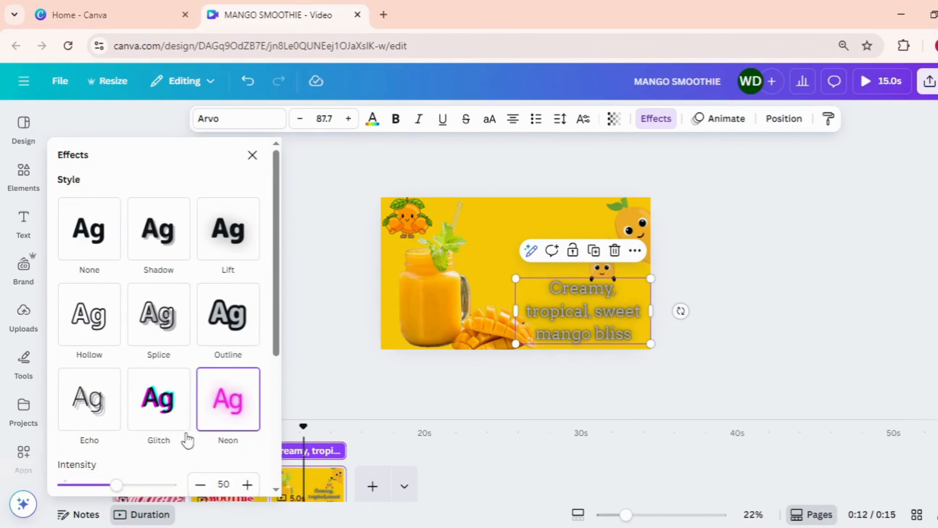
left_click_drag(116, 485, 198, 499)
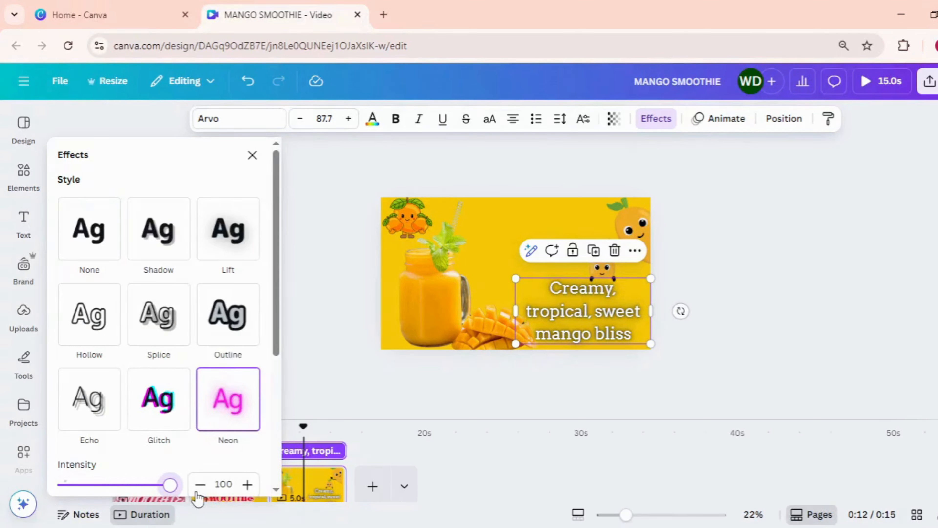
left_click_drag(135, 497, 43, 495)
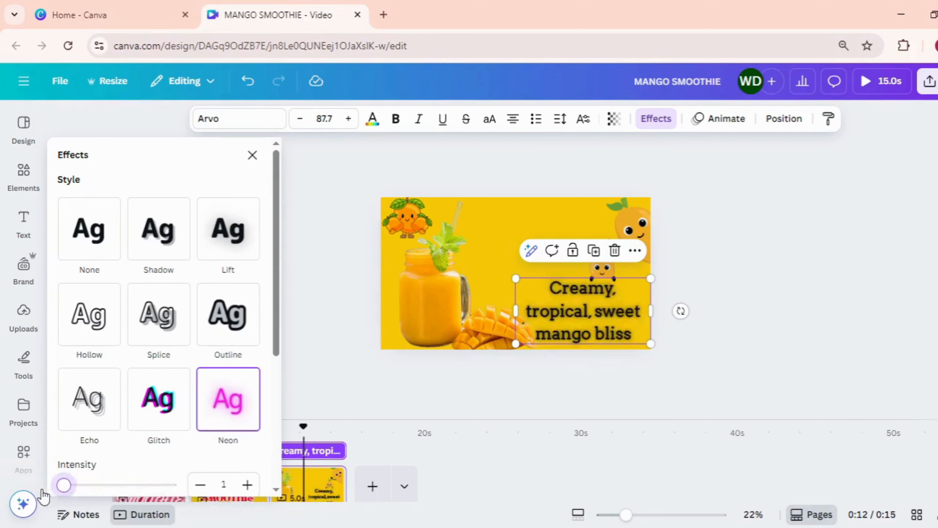
Colour the neon heading with the red from the document colors
left_click(373, 121)
left_click(211, 254)
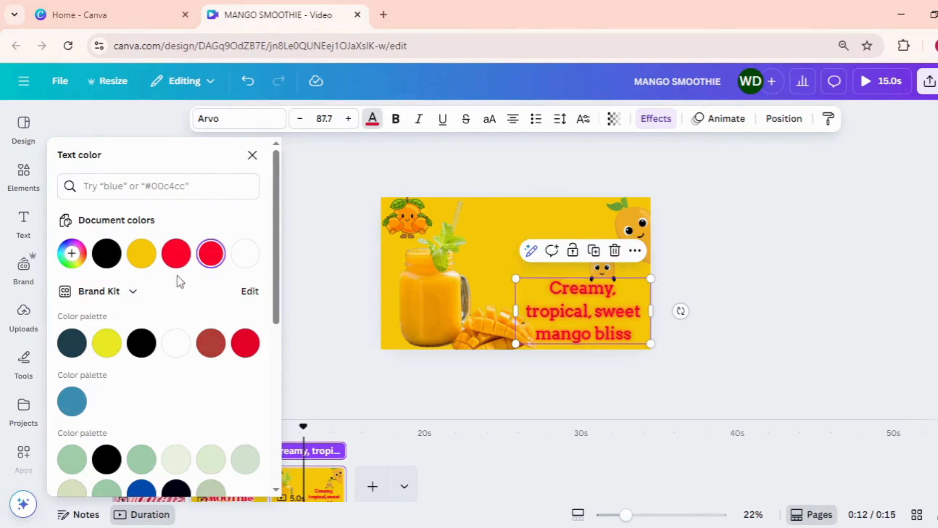
left_click(786, 286)
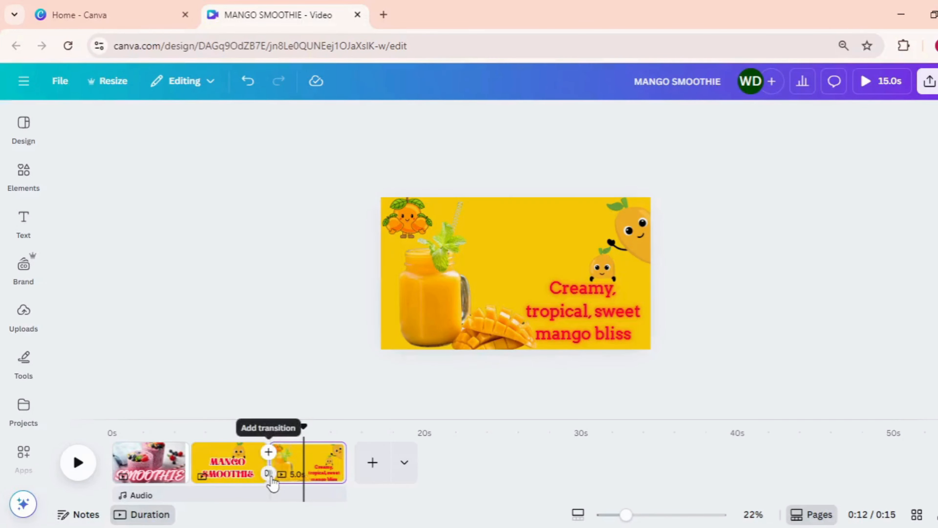
Add a Match & Move transition lasting 2.2 seconds between the MANGO SMOOTHIE title page and the smoothie photo page
left_click(268, 473)
left_click(79, 392)
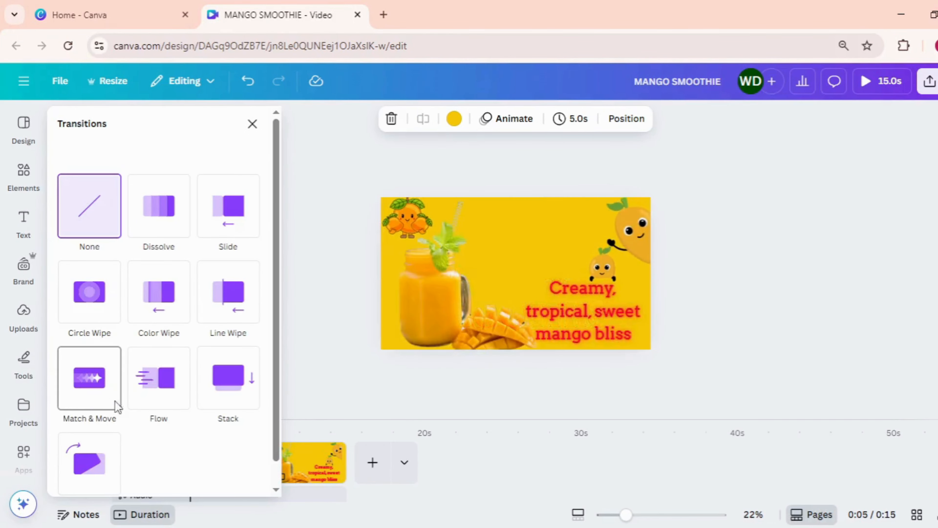
scroll(198, 425, "down", 2)
left_click_drag(197, 419, 198, 417)
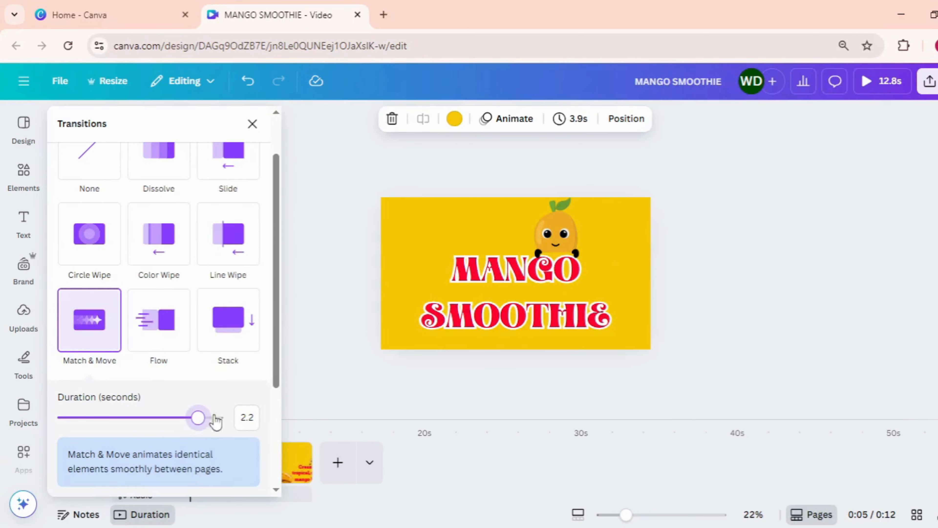
left_click(334, 359)
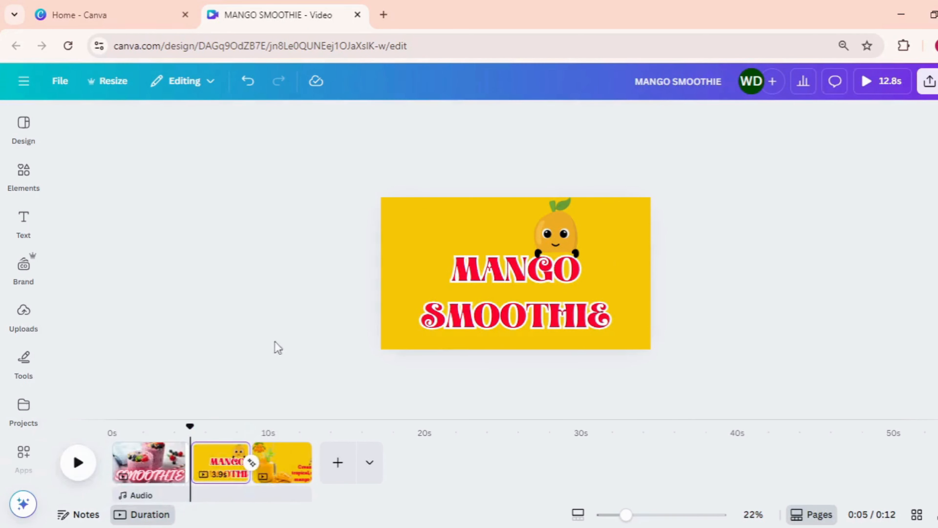
Duplicate the MANGO SMOOTHIE title page and move the copy to the end of the timeline
right_click(233, 466)
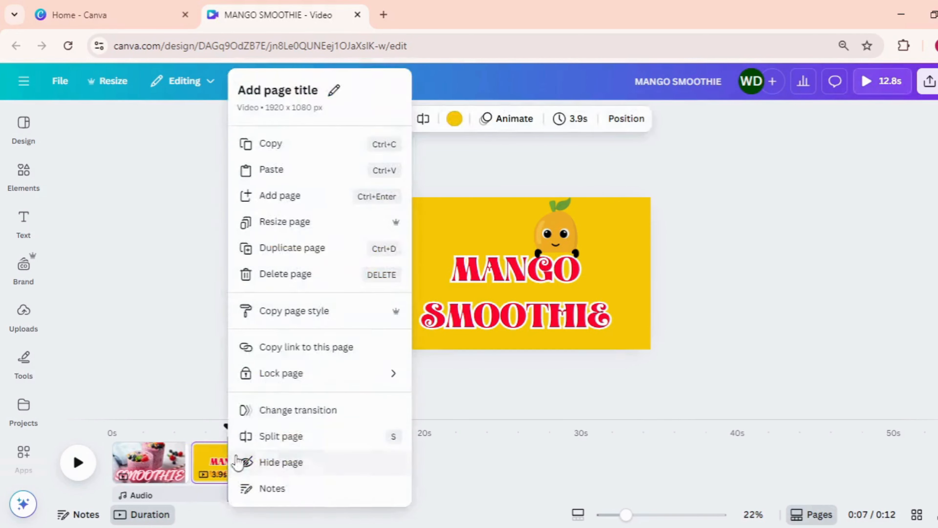
left_click(292, 248)
left_click_drag(280, 472, 312, 465)
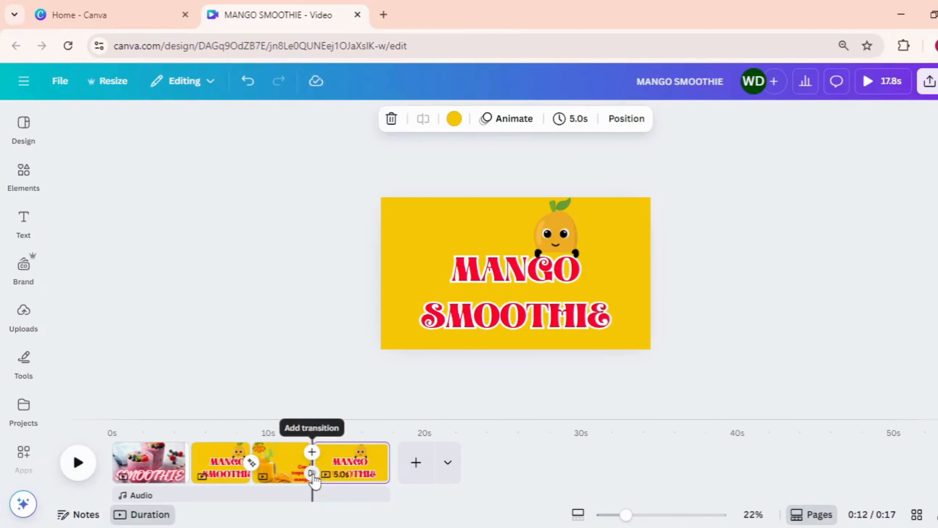
Add a Match & Move transition between the smoothie photo page and the final title page, and lengthen its duration
left_click(312, 473)
left_click(75, 384)
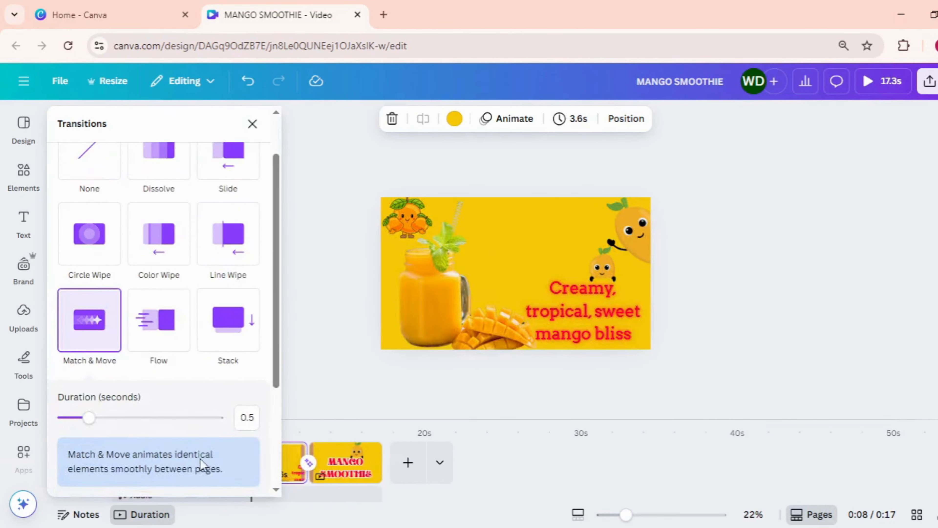
left_click(209, 417)
left_click(687, 361)
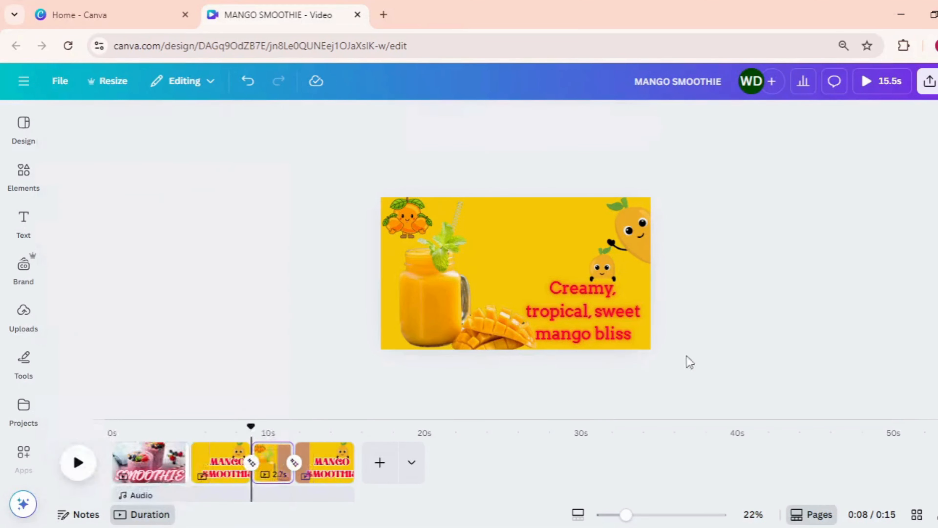
Reduce the MANGO SMOOTHIE title on the last page to size 118 and move it to the page's upper left
left_click(223, 462)
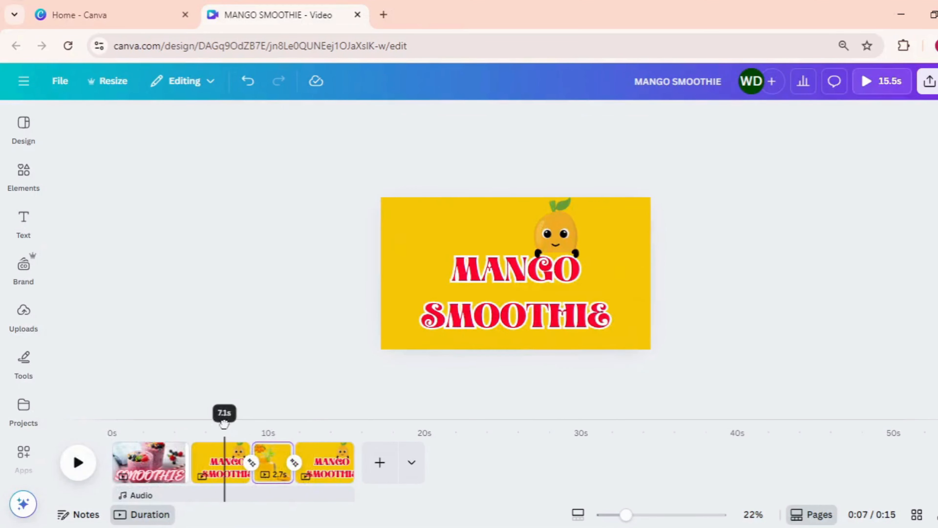
left_click(332, 461)
left_click(510, 315)
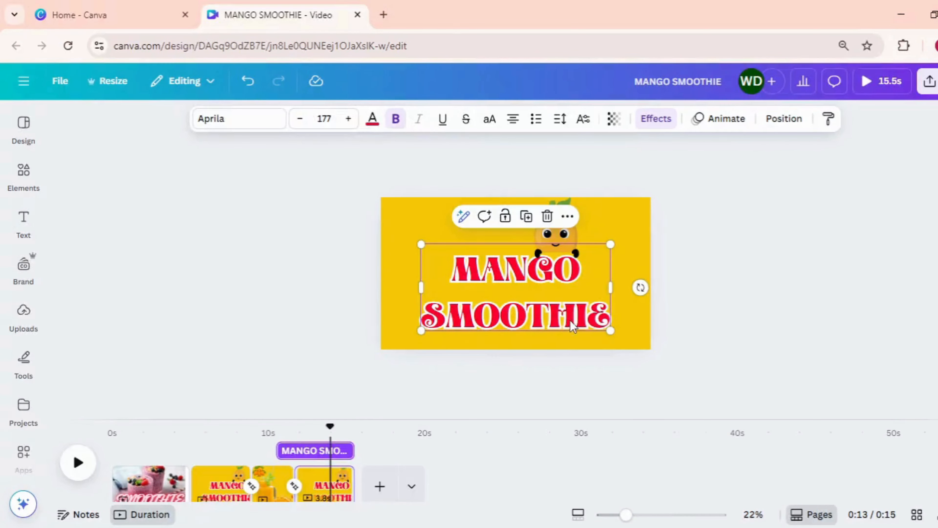
left_click_drag(613, 330, 546, 302)
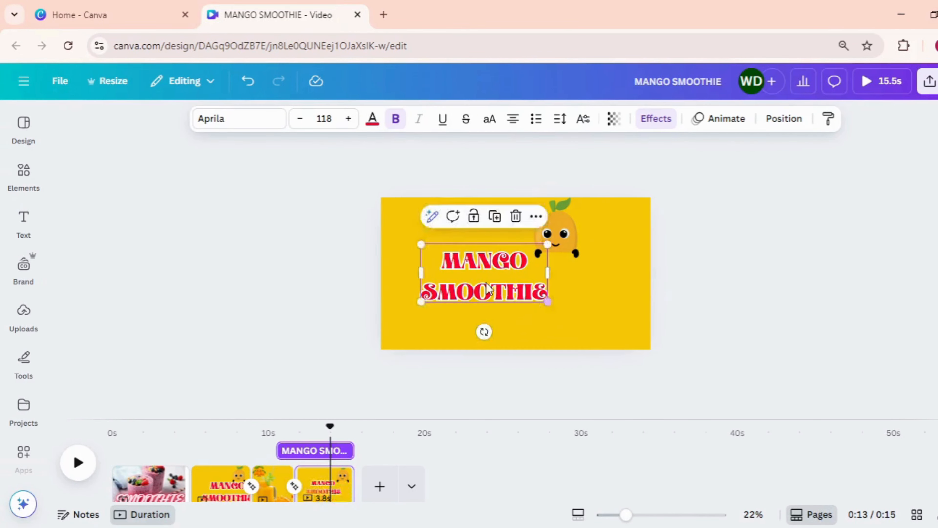
left_click_drag(476, 276, 443, 263)
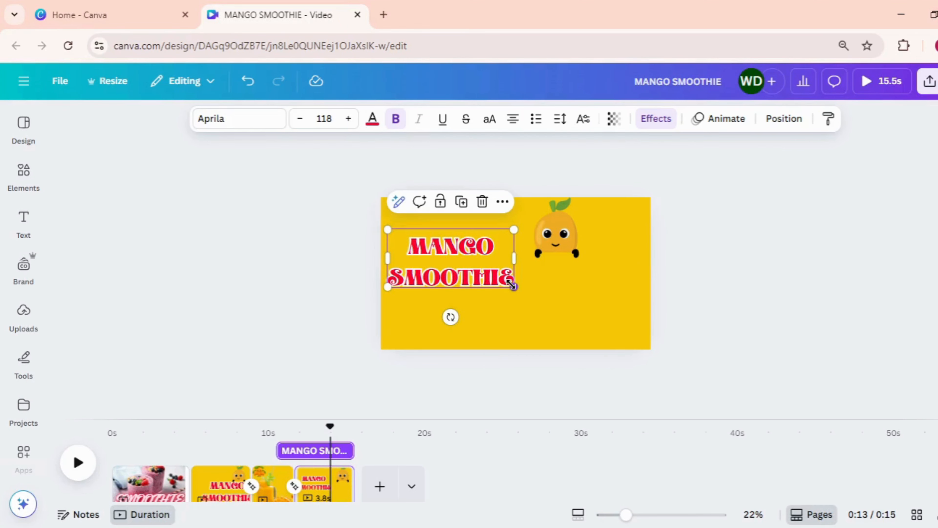
Move the peeking mango off the page's lower-right corner and enlarge the leafy mango trio to fill the page's right side
left_click(573, 250)
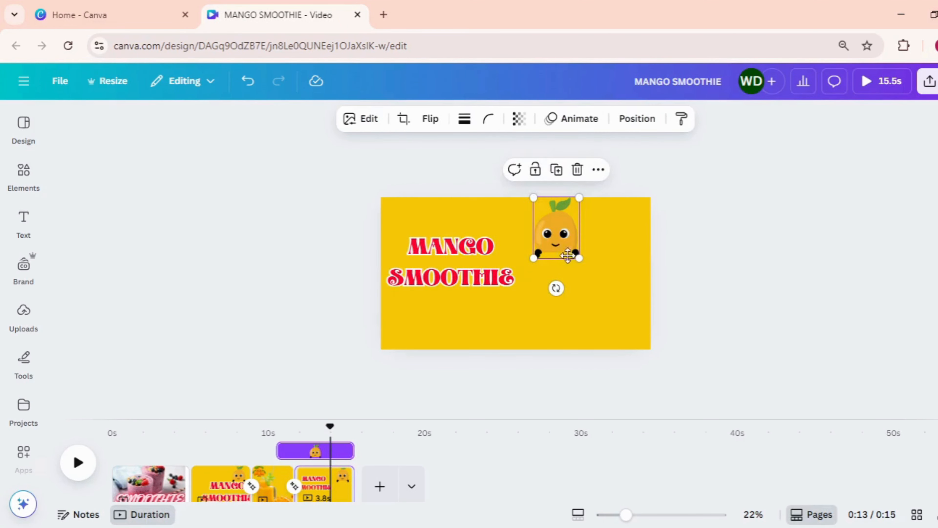
left_click_drag(568, 256, 663, 377)
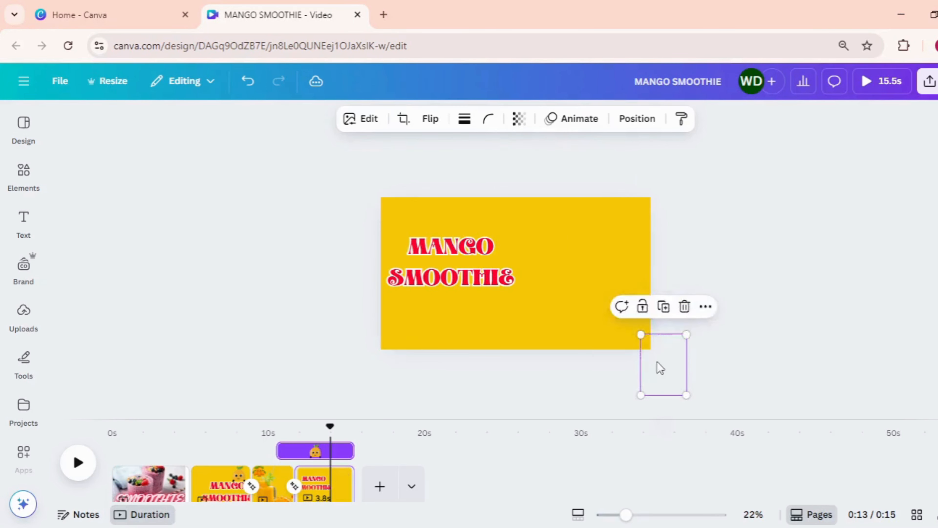
left_click(388, 211)
left_click_drag(376, 193, 672, 353)
left_click_drag(633, 316, 610, 304)
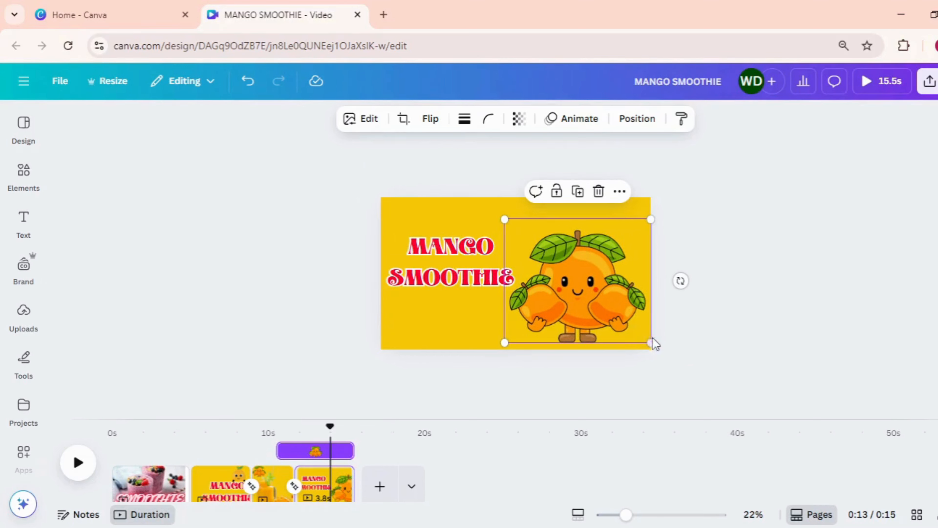
left_click_drag(653, 345, 669, 357)
left_click_drag(616, 326, 609, 322)
left_click(811, 294)
Reduce the last page's title to size 111 and preview the video from the first MANGO SMOOTHIE page
left_click(475, 281)
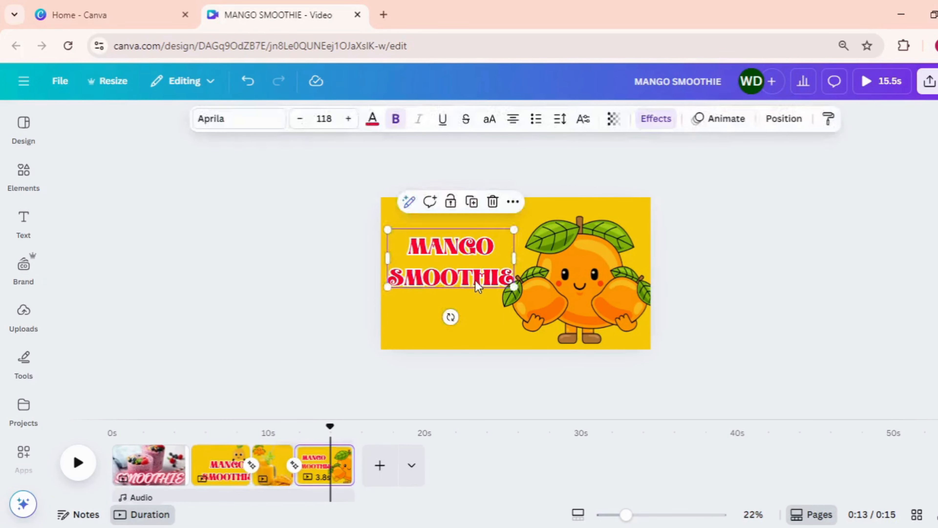
left_click_drag(511, 288, 506, 284)
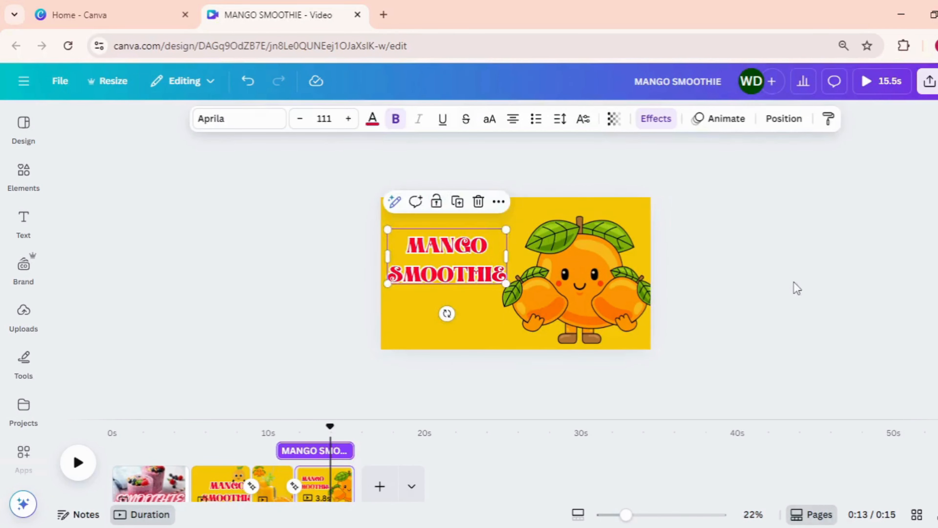
left_click(793, 285)
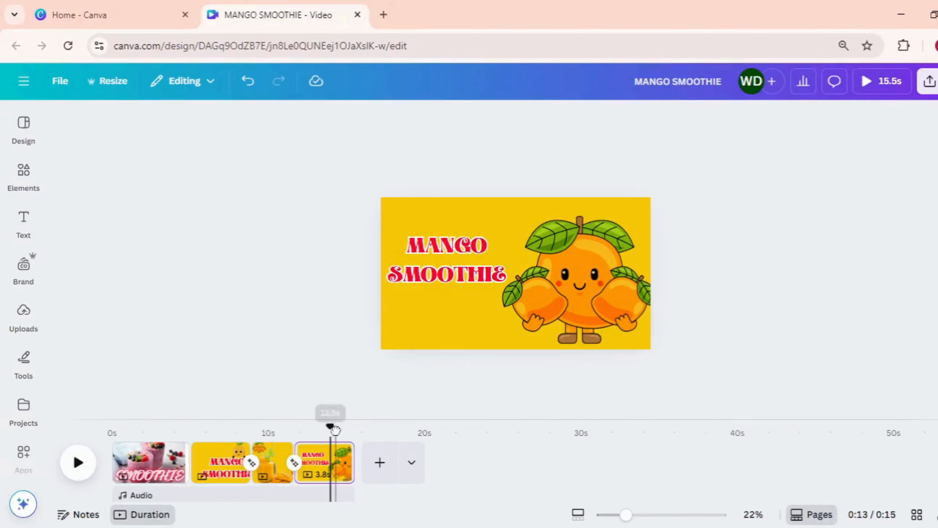
left_click_drag(332, 420, 225, 415)
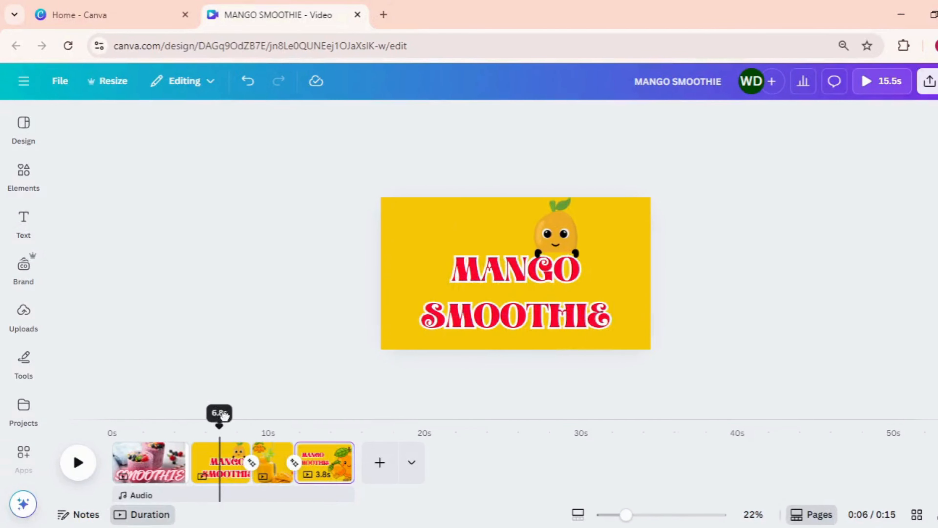
left_click(78, 471)
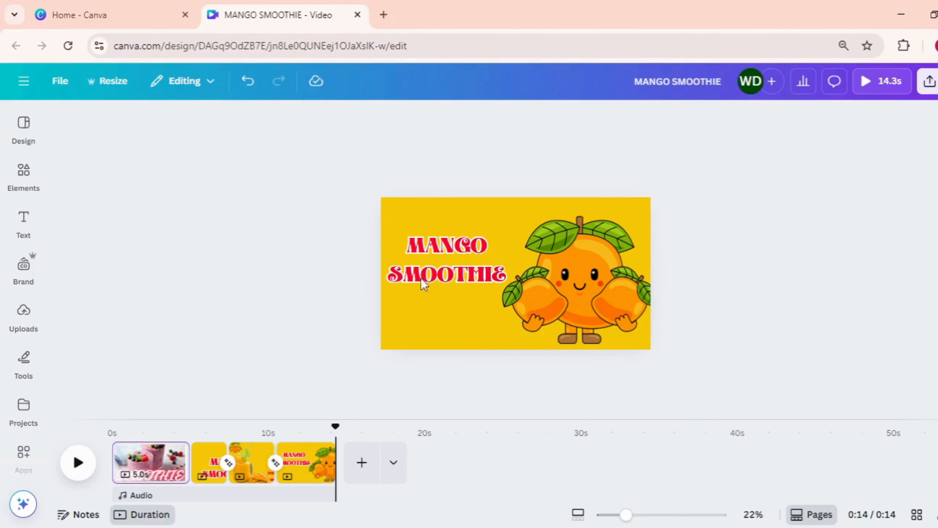
Add a new page at the end of the timeline and set its background to brown #735027
left_click(367, 463)
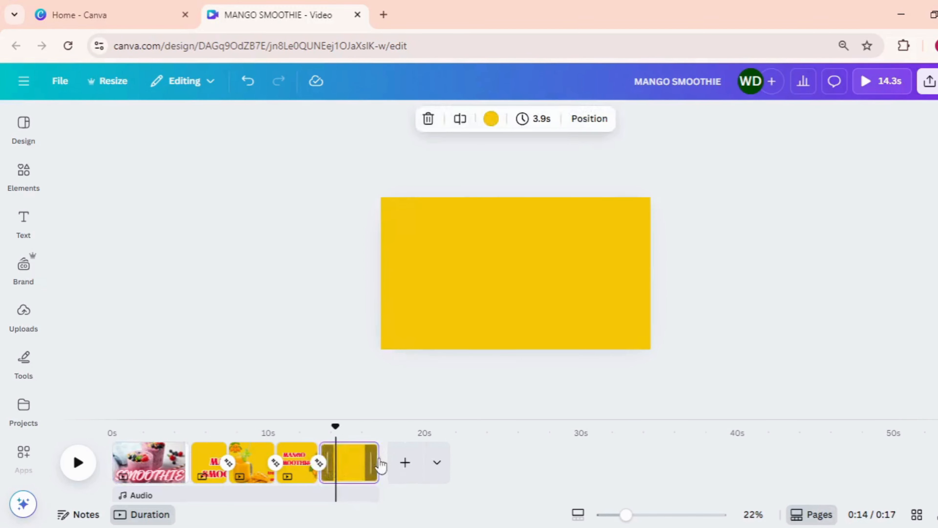
left_click(491, 119)
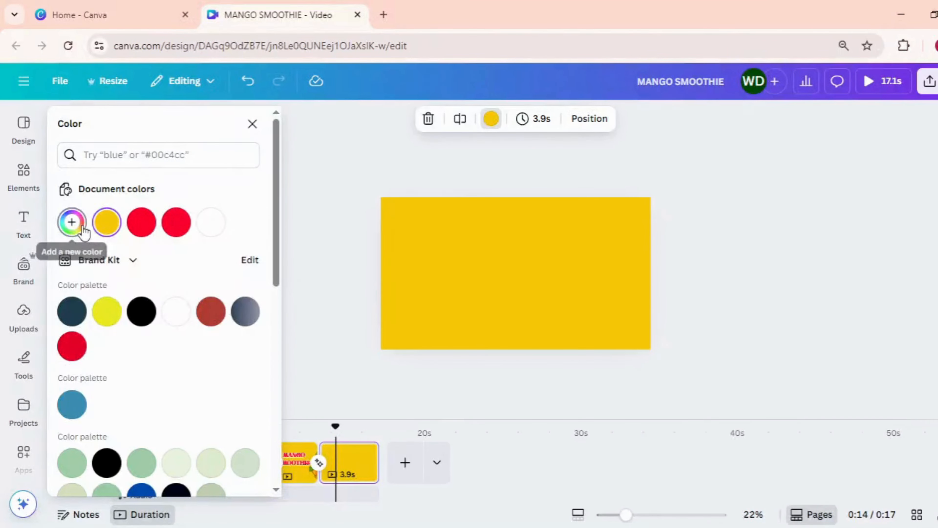
left_click(82, 232)
left_click(93, 366)
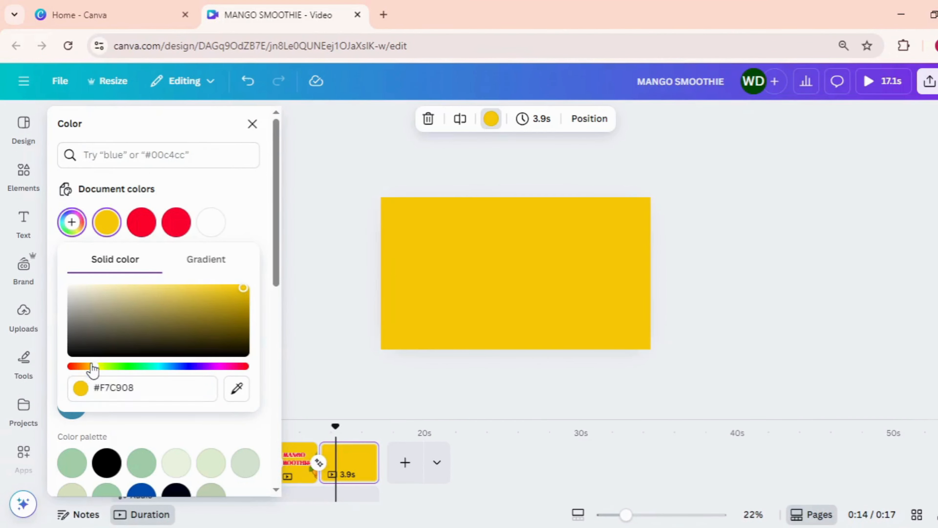
left_click_drag(91, 366, 87, 366)
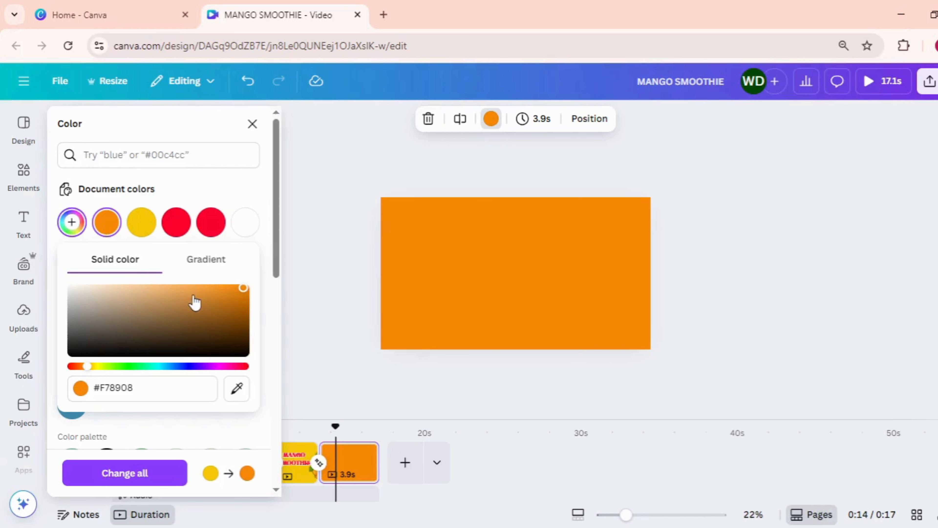
left_click(189, 307)
left_click_drag(188, 310, 188, 323)
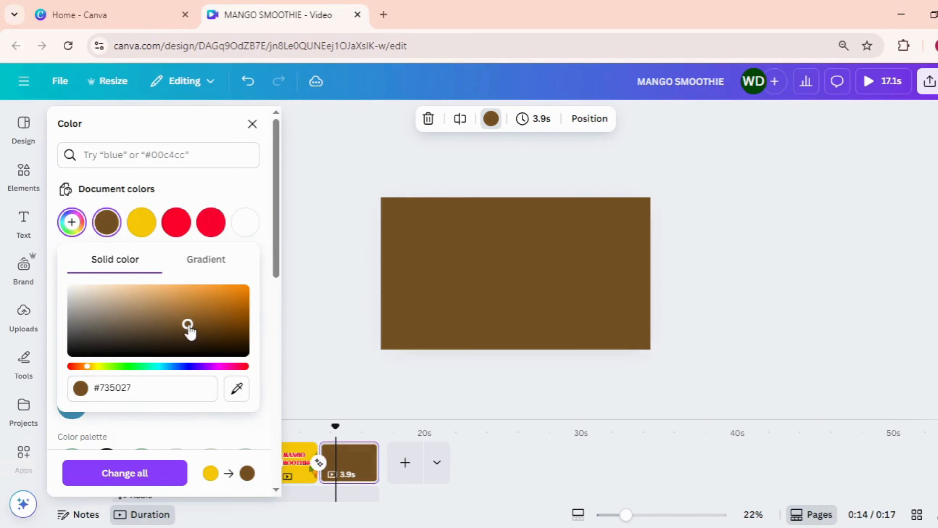
left_click(252, 124)
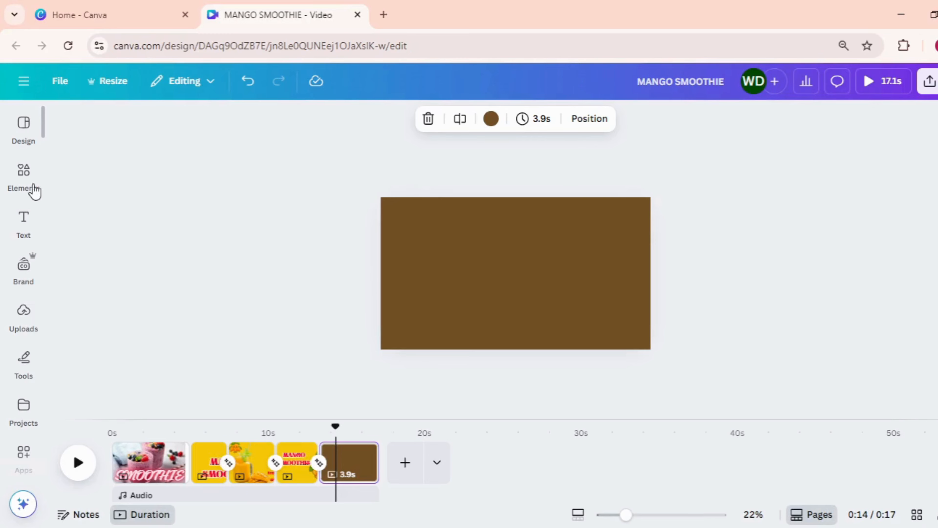
Search the photo elements for CHOCOLATE SHAKE and add the cookie-topped chocolate shake photo to the brown page
left_click(23, 193)
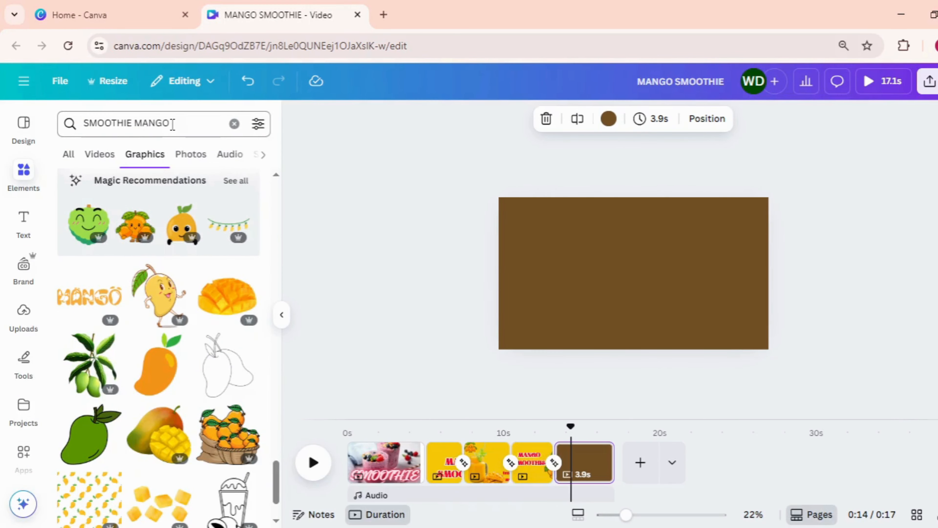
left_click_drag(173, 124, 82, 124)
type("CHOCOLATE SHAKE")
key("Return")
scroll(191, 383, "down", 5)
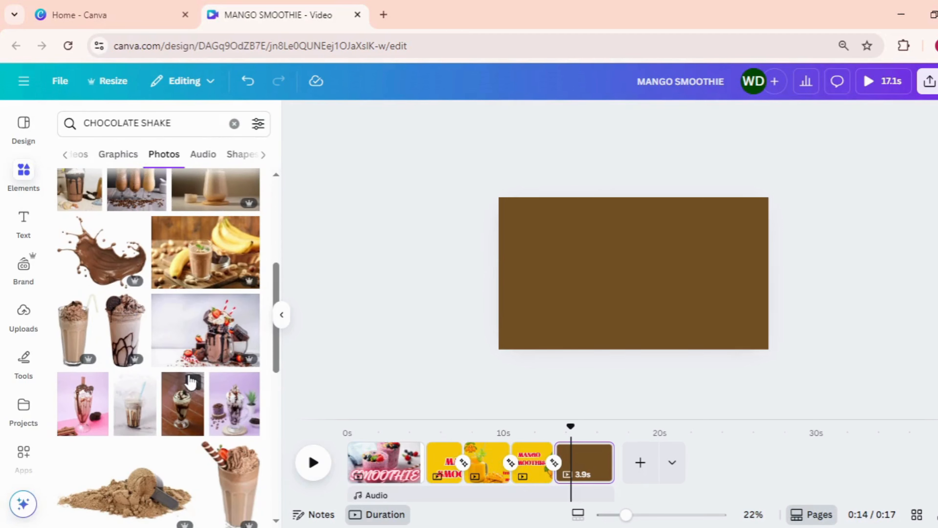
left_click(118, 340)
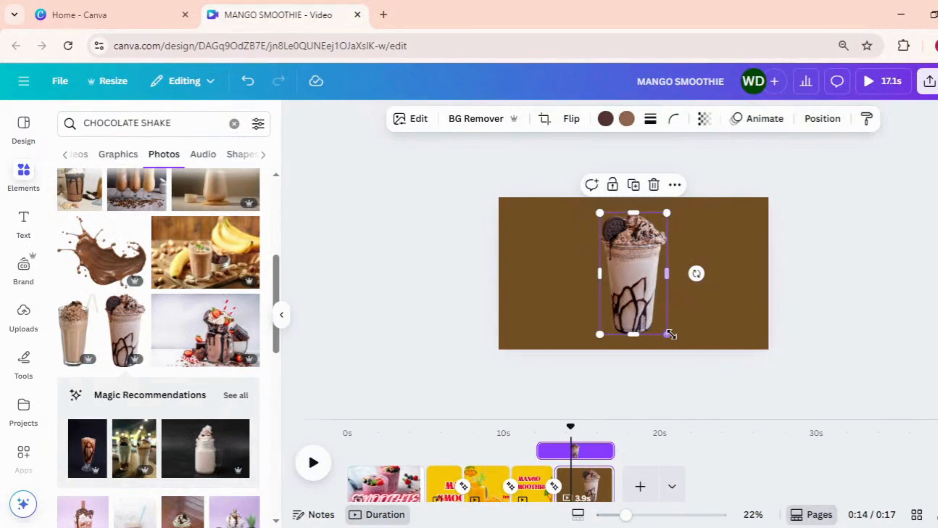
Shrink the chocolate shake photo and move it towards the brown page's lower-right corner
left_click_drag(671, 336, 633, 273)
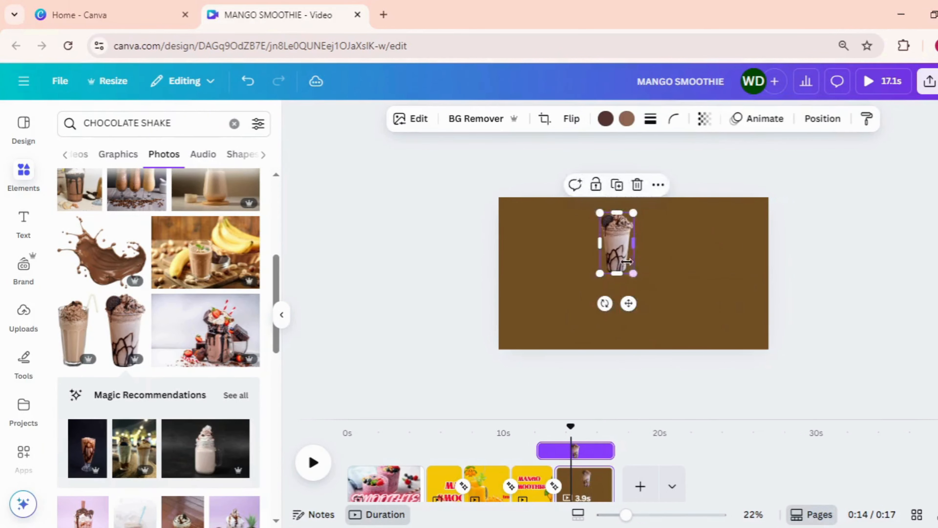
mouse_move(626, 514)
left_mouse_down()
mouse_move(654, 515)
mouse_move(643, 515)
left_mouse_up()
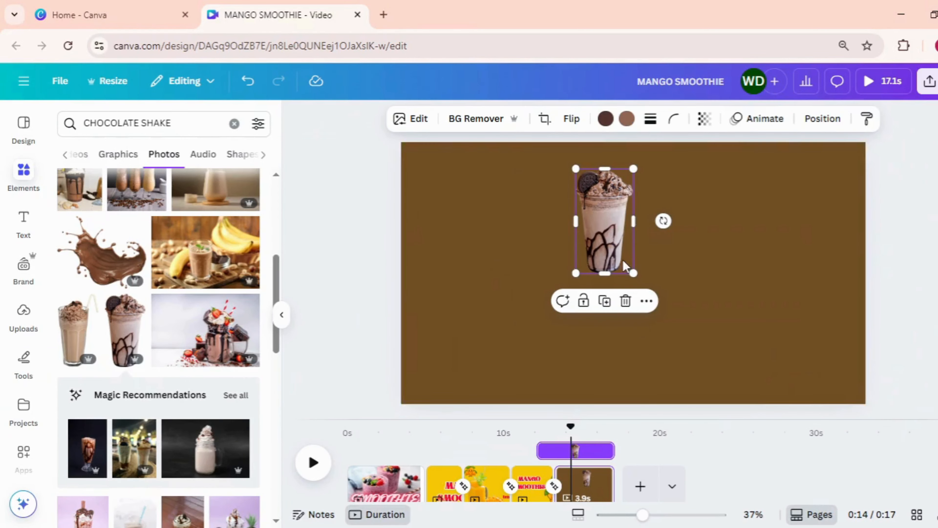
left_click_drag(627, 268, 833, 383)
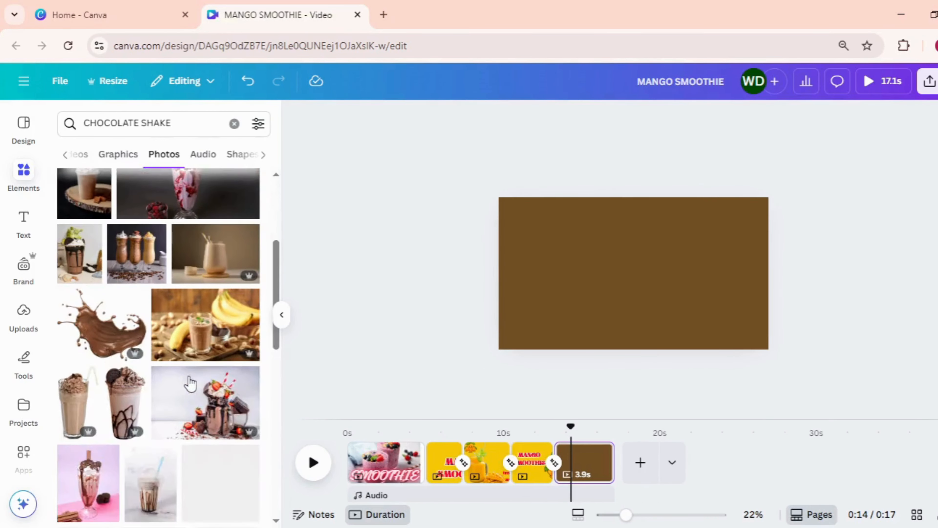
scroll(191, 384, "down", 3)
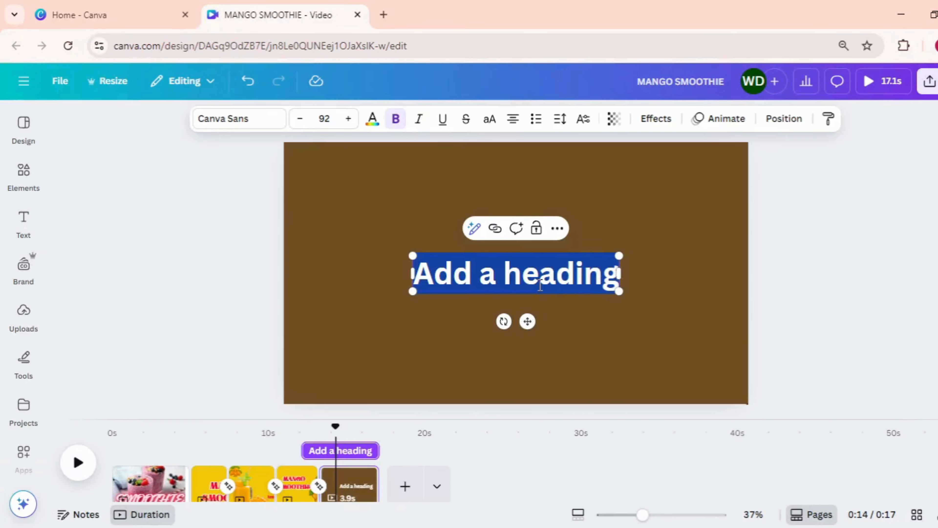
Add the heading "Creamy, rich, sweet chocolate delight." to the brown page, wrapped onto two lines at size 129
type("Creamy, rich, sweet chocolate delight.")
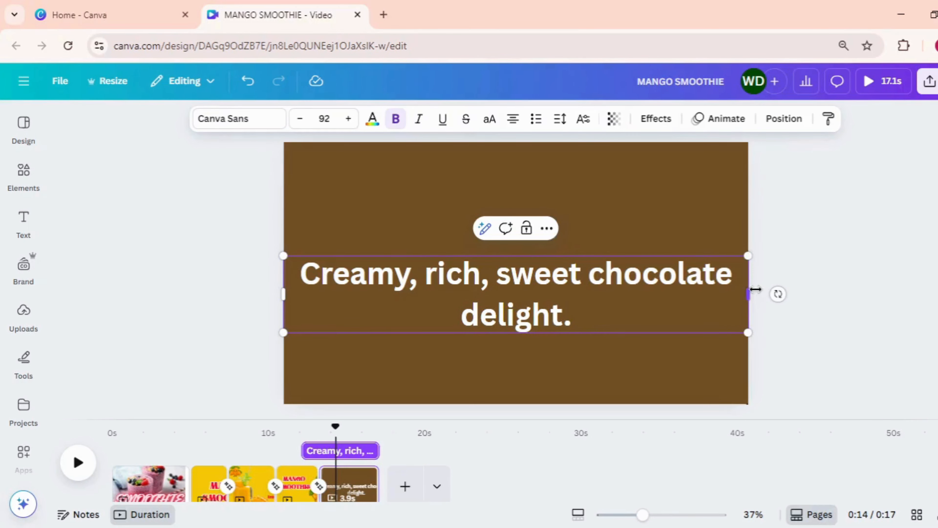
left_click_drag(749, 292, 677, 291)
left_click_drag(622, 312, 611, 304)
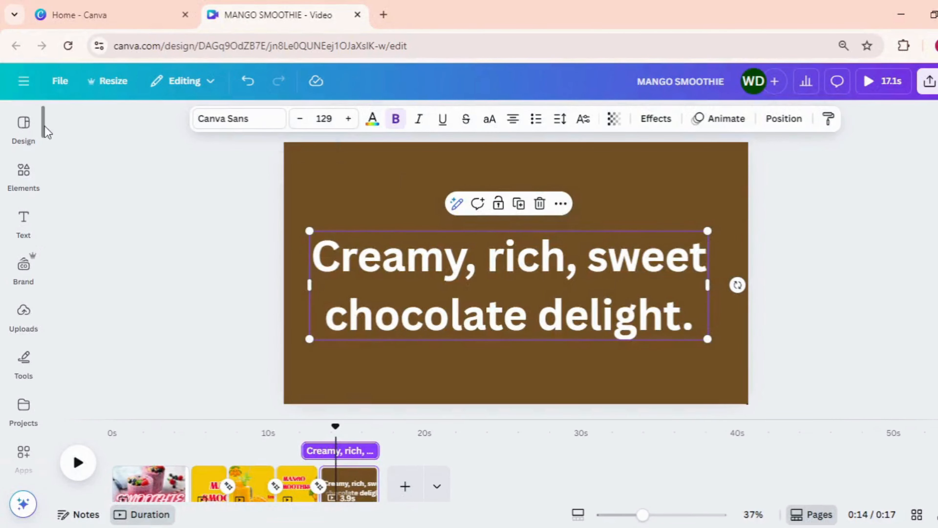
Set the chocolate slogan's font to Alice and change its text to uppercase
left_click(237, 124)
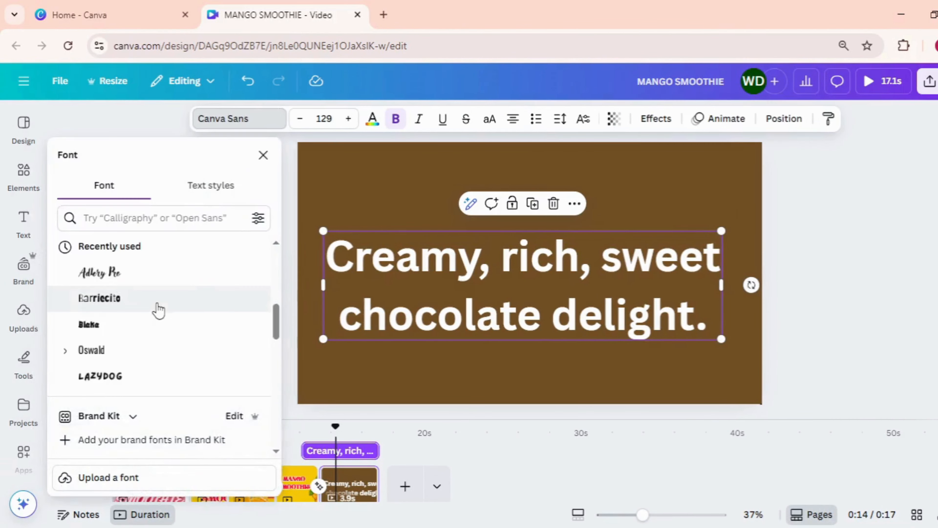
scroll(151, 295, "down", 5)
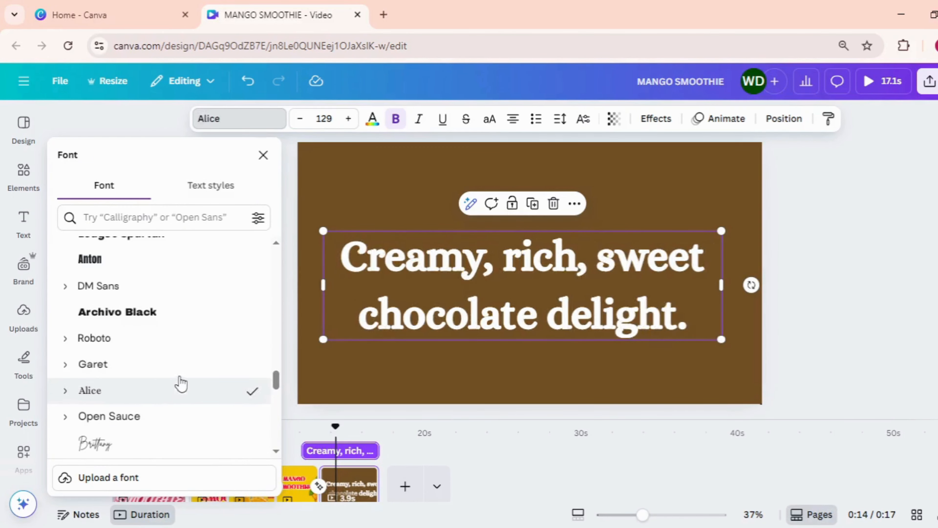
left_click(490, 119)
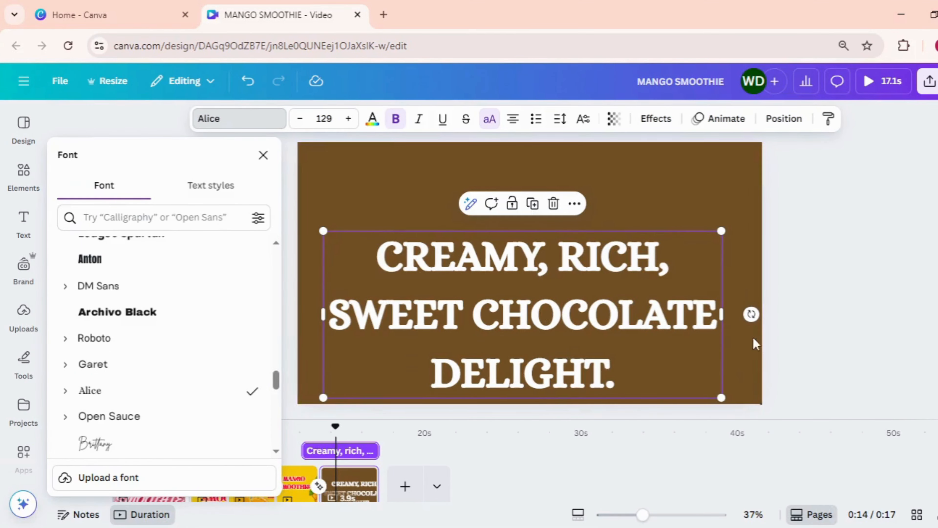
Widen the chocolate slogan's text box slightly and move it a little higher on the page
mouse_move(725, 311)
left_mouse_down()
mouse_move(770, 304)
mouse_move(727, 308)
left_mouse_up()
left_click(642, 324)
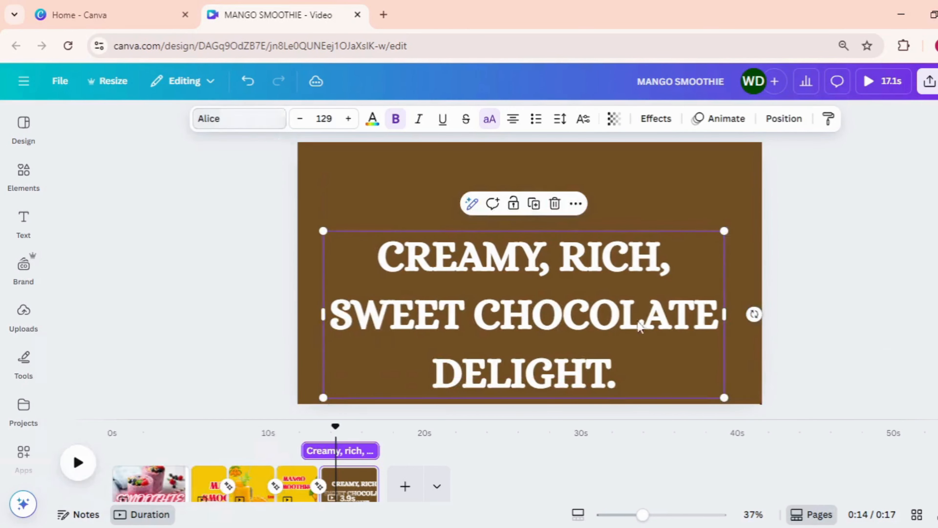
left_click_drag(601, 326, 612, 305)
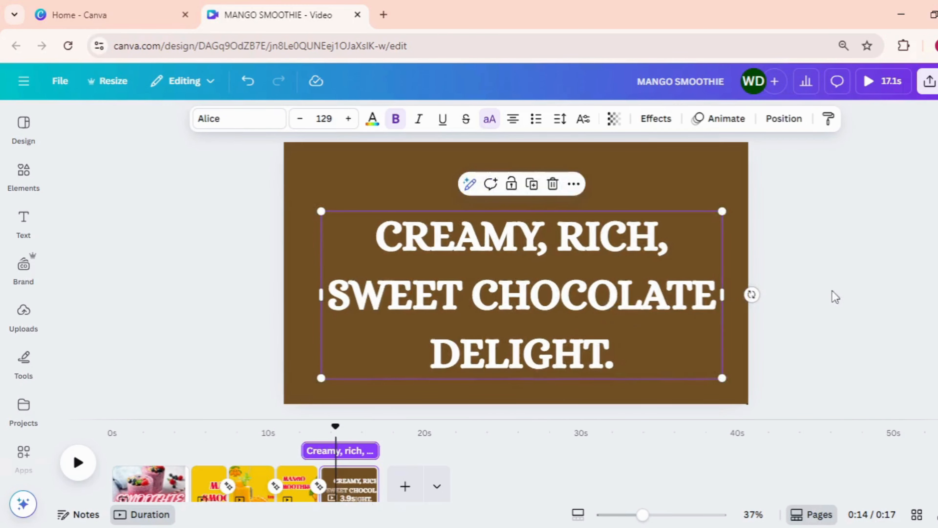
Try the Neon text effect on the chocolate slogan and replace it with the Outline effect
left_click(656, 119)
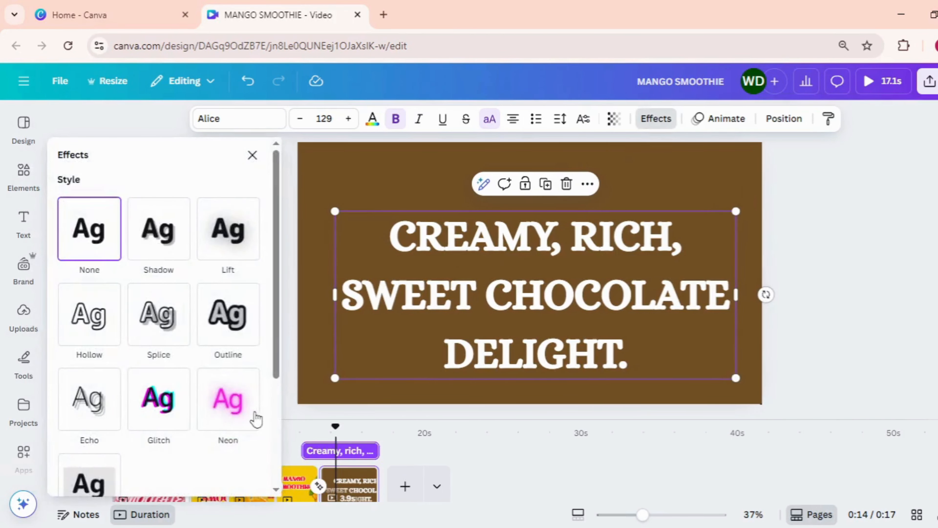
left_click(254, 420)
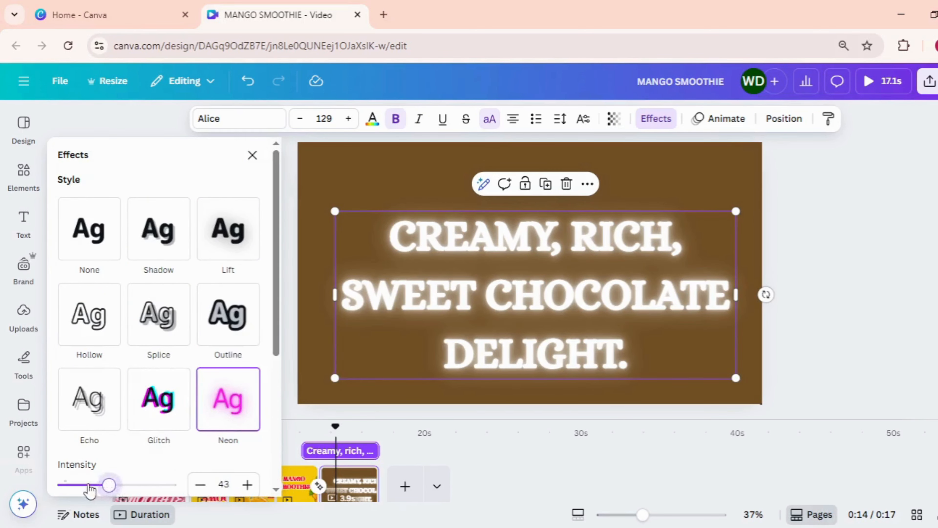
left_click_drag(89, 485, 112, 485)
left_click(226, 329)
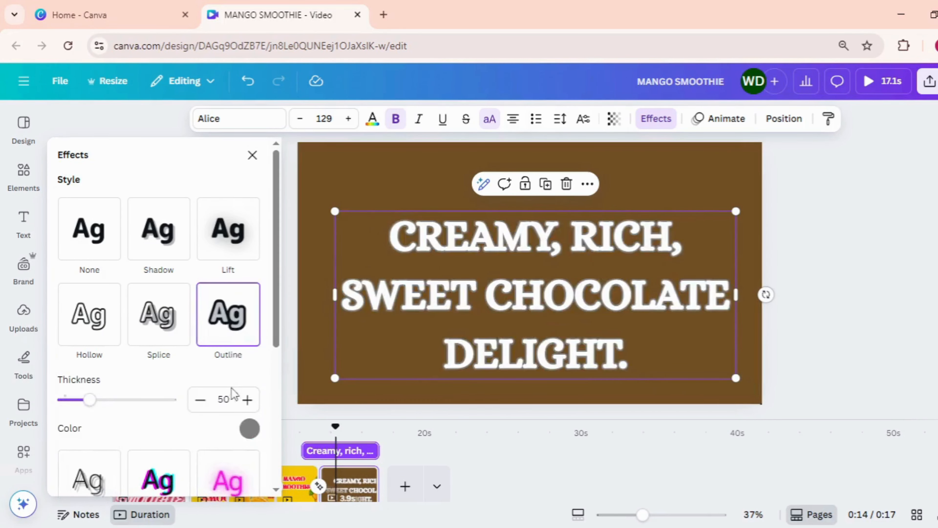
Set the chocolate slogan's outline color to black and its outline thickness to 108
left_click(249, 429)
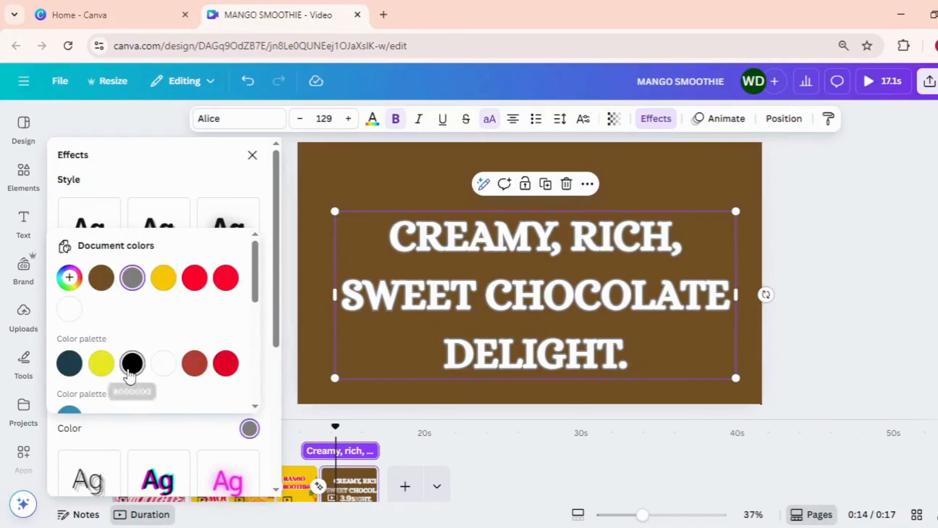
left_click(132, 363)
left_click(147, 424)
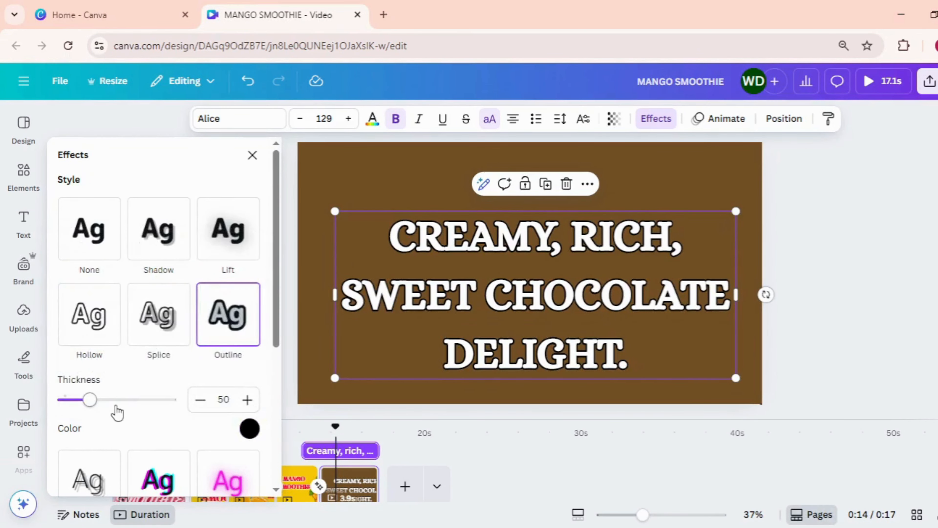
left_click_drag(118, 412, 122, 402)
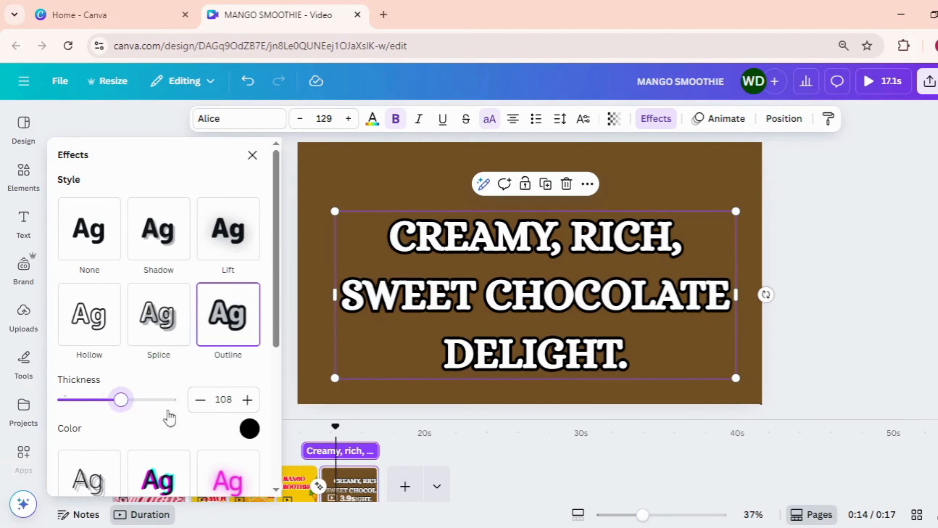
left_click(856, 375)
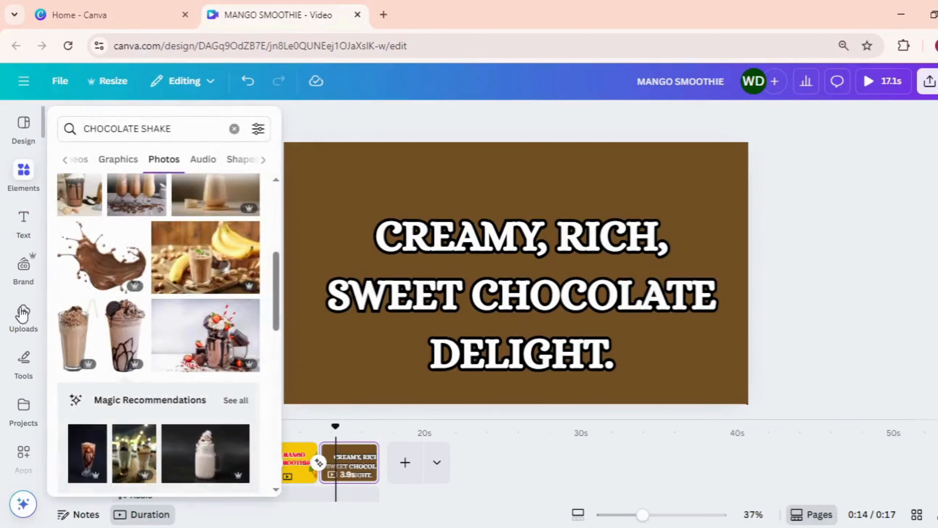
Add a chocolate swirl photo and replace it with the recommended chocolate splash photo on the page's left side
left_click(30, 185)
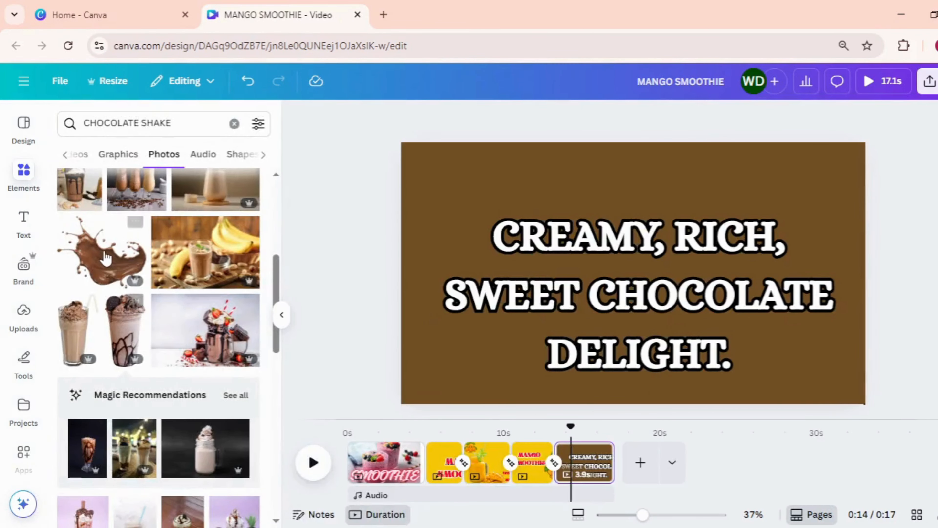
left_click(113, 264)
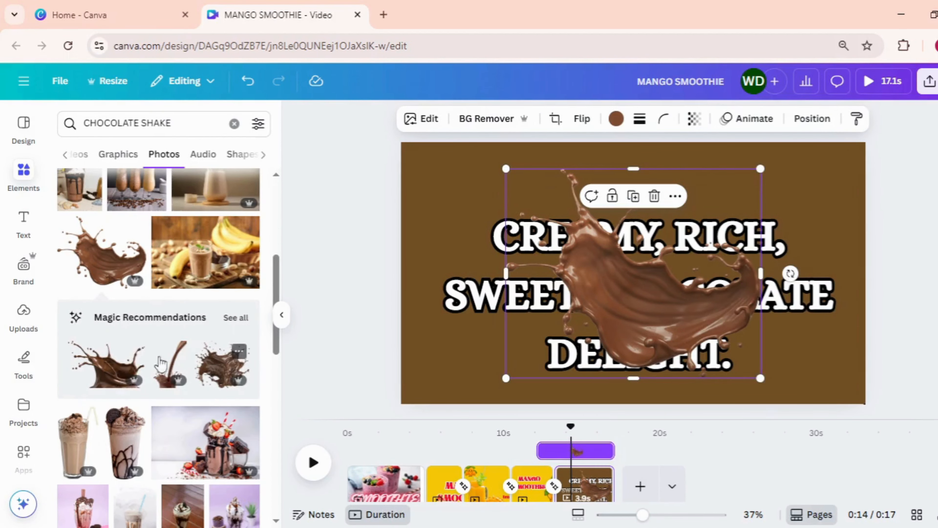
left_click_drag(251, 396, 458, 352)
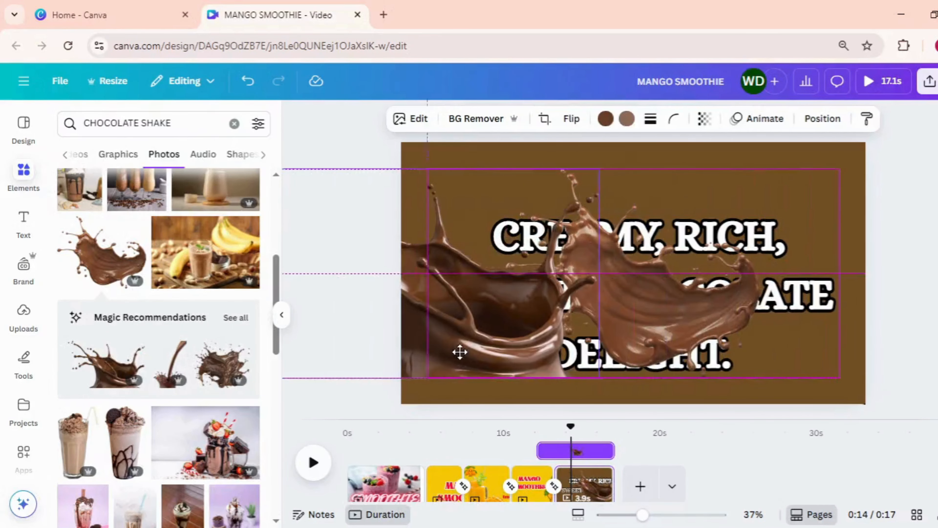
key("Delete")
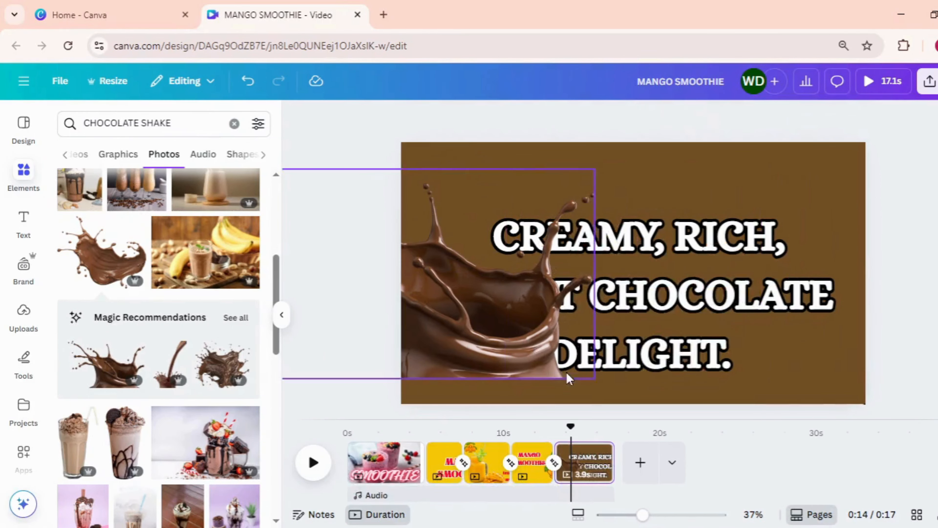
Enlarge the chocolate splash to fill the page's left part and send it backward behind the slogan
left_click(591, 374)
left_click_drag(596, 382, 514, 319)
right_click(516, 319)
mouse_move(566, 231)
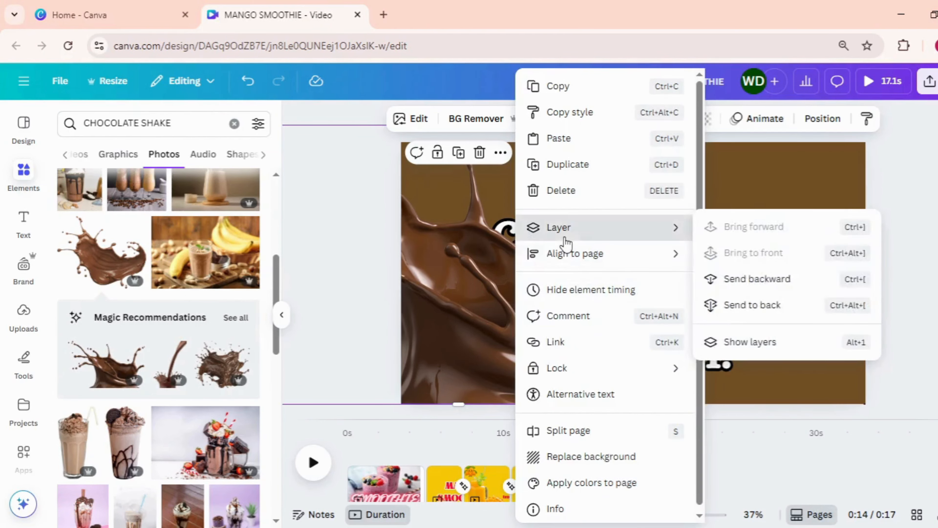
left_click(728, 279)
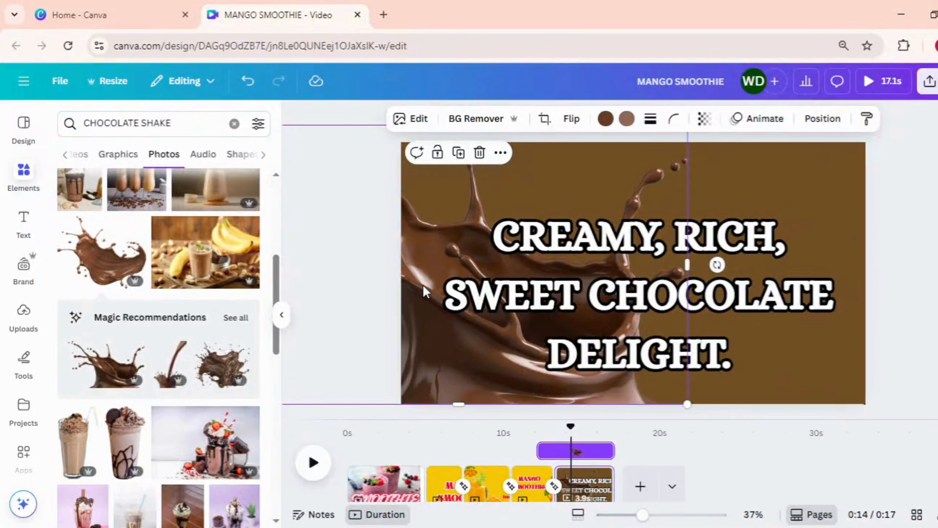
Set the chocolate splash photo's transparency to 70
left_click(704, 119)
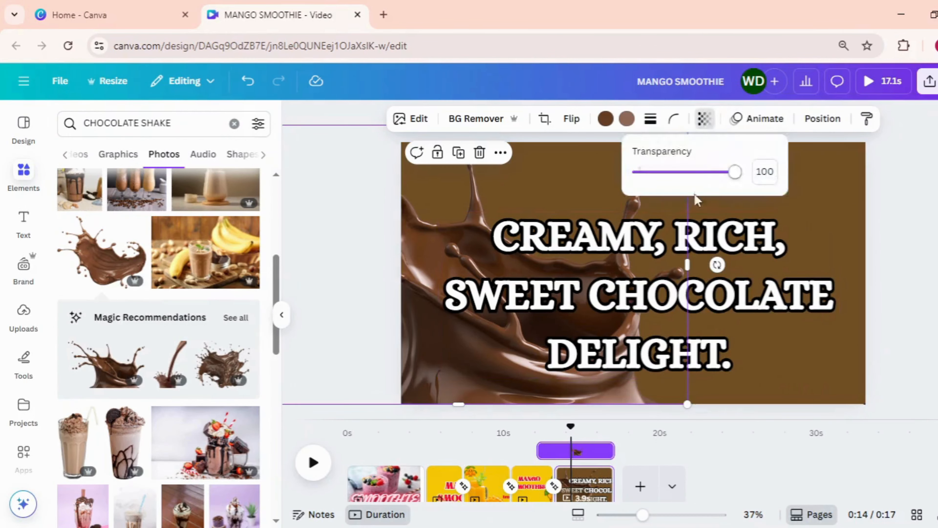
left_click_drag(707, 172, 710, 173)
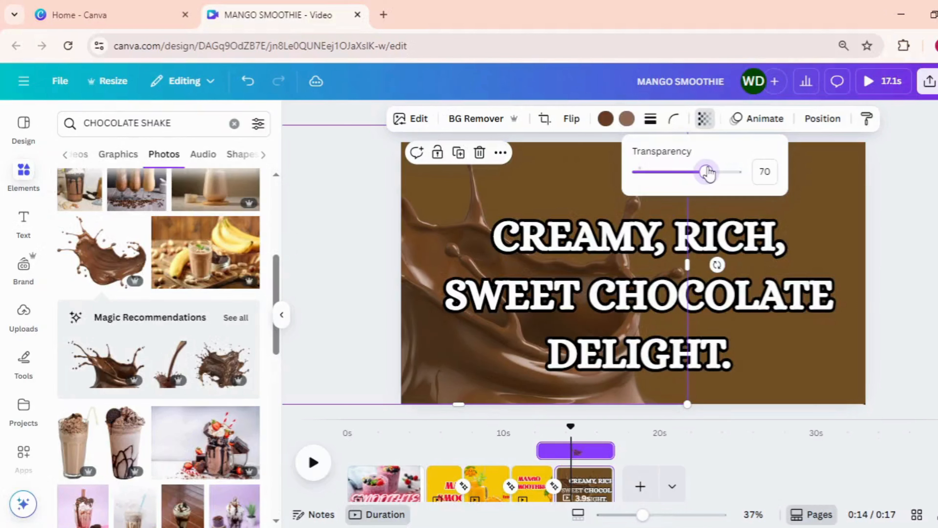
left_click(885, 293)
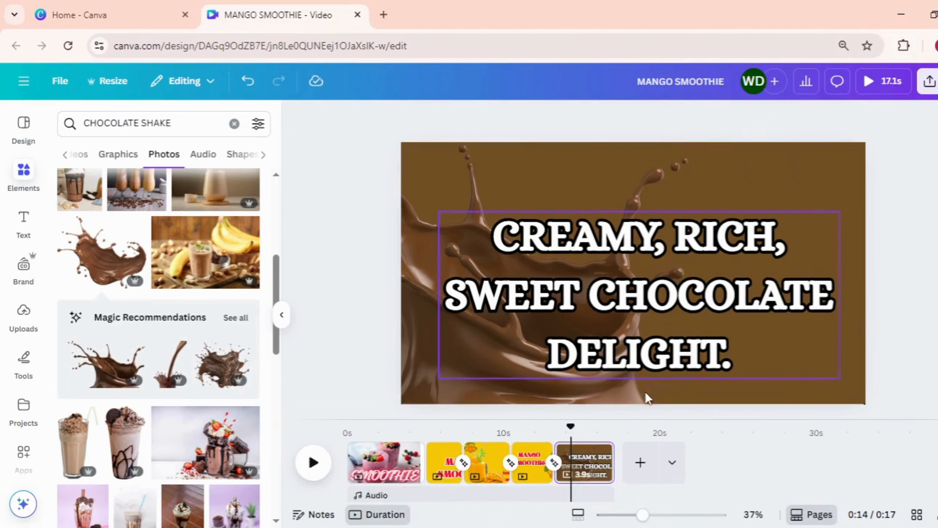
Duplicate the chocolate slogan page and go to the copy at the end of the timeline
right_click(595, 467)
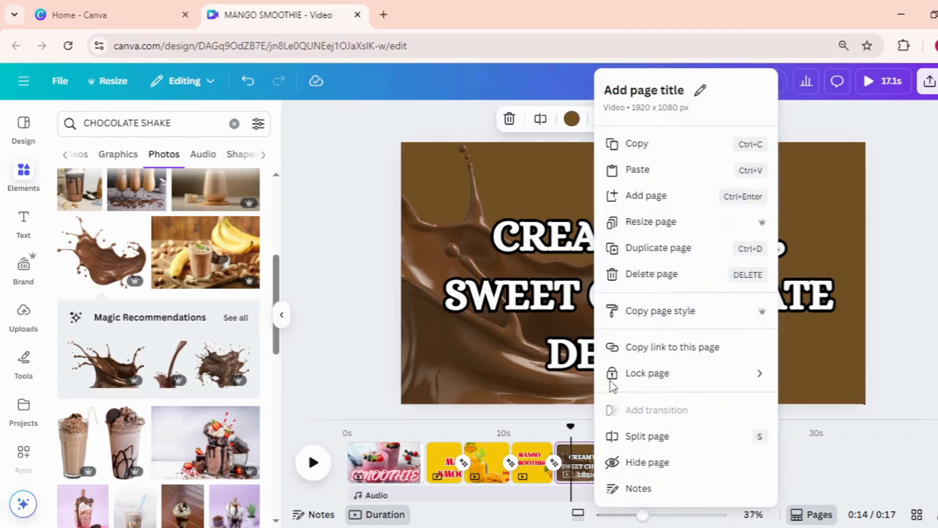
left_click(639, 247)
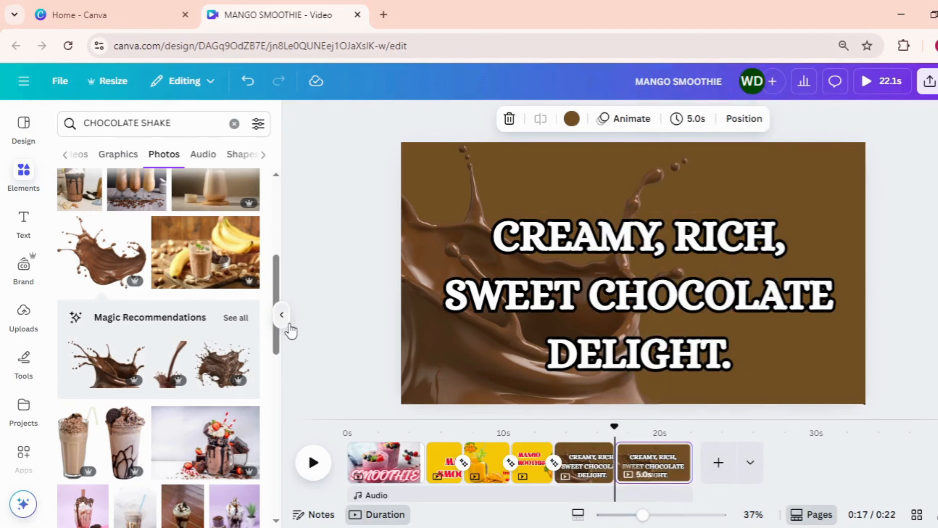
left_click(290, 325)
left_click(416, 475)
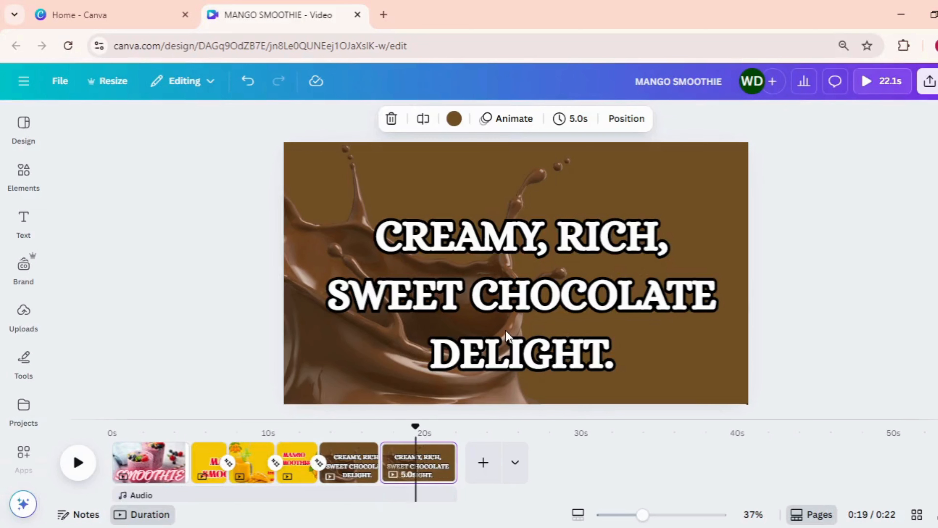
Shrink the slogan on the duplicated chocolate page to size 62.8 in the page's lower-left area
left_click(509, 336)
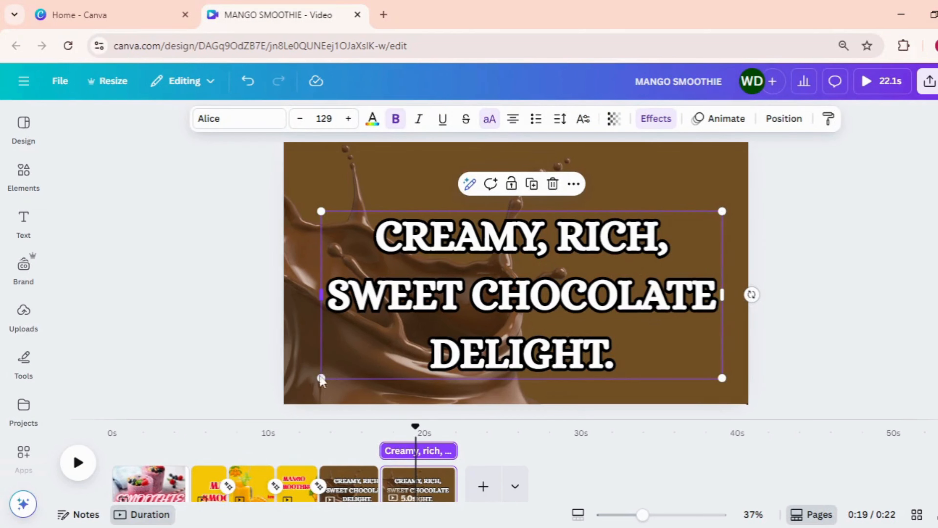
left_click_drag(721, 211, 512, 297)
left_click_drag(516, 304, 516, 302)
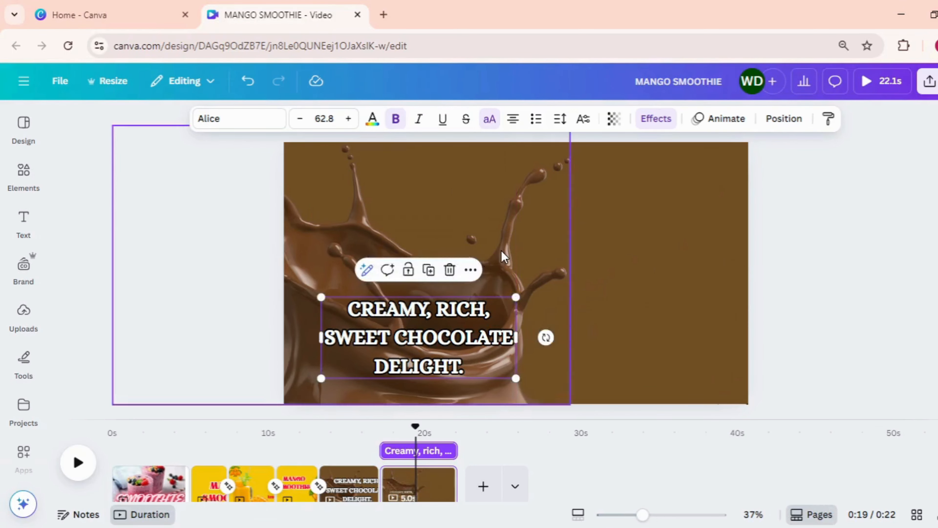
Shrink the chocolate splash photo and move it off the page beyond its upper-left corner
left_click(510, 241)
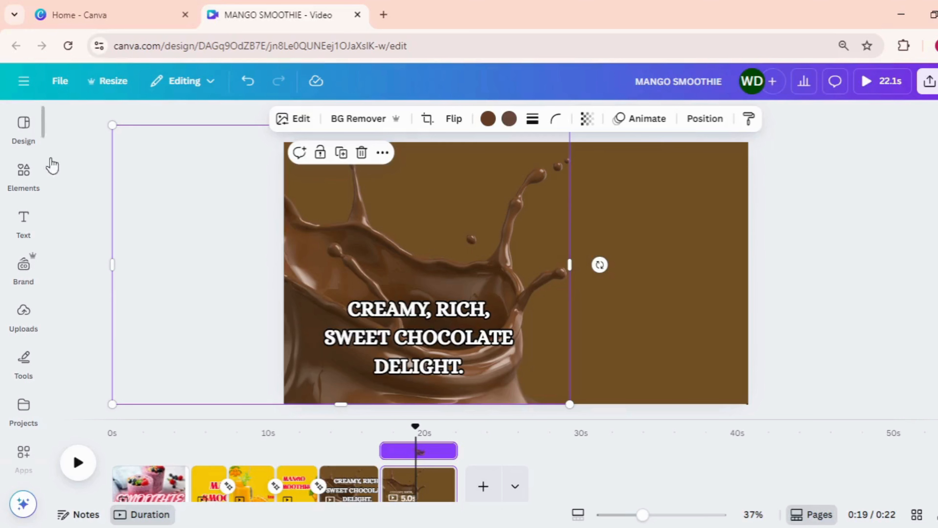
left_click_drag(114, 126, 371, 283)
left_click_drag(530, 325, 267, 85)
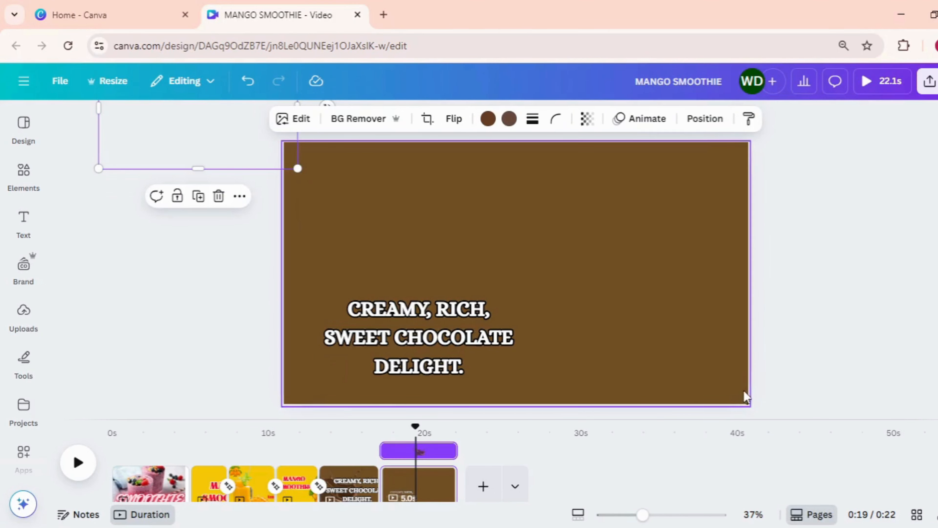
Bring the off-page chocolate shake photo onto the page's right side, enlarge it and tilt it counterclockwise
left_click(737, 403)
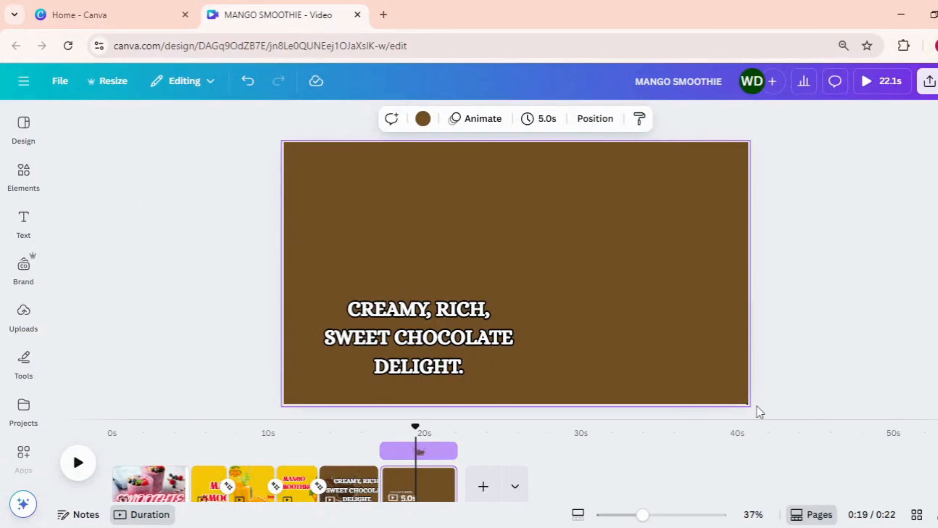
left_click_drag(754, 407, 633, 205)
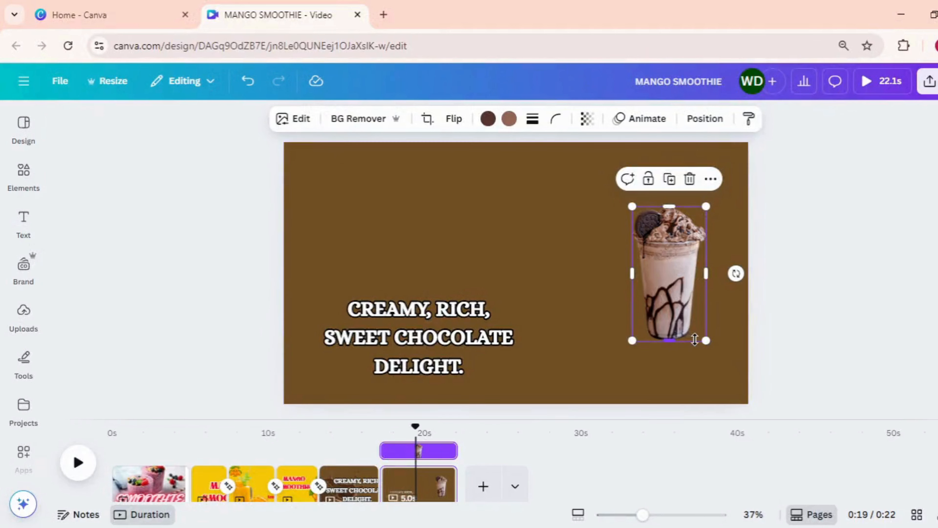
left_click_drag(703, 340, 802, 405)
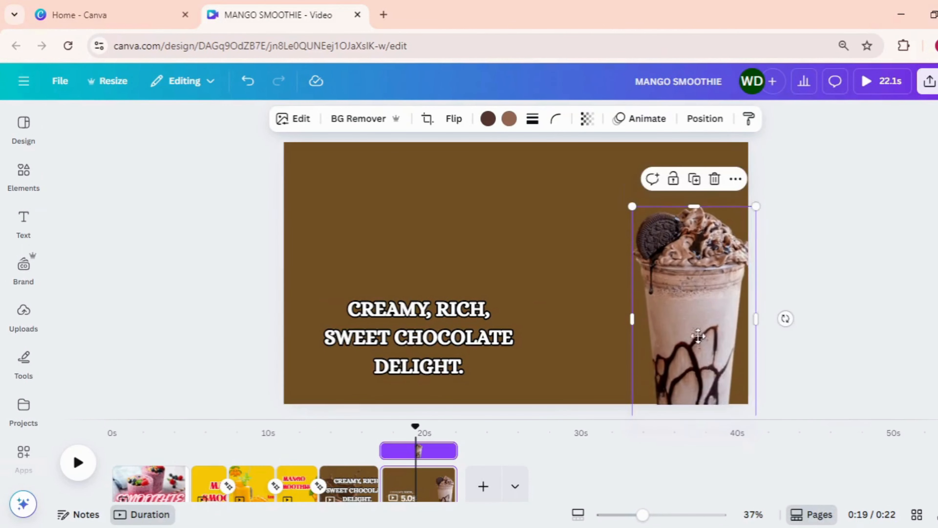
left_click_drag(710, 312, 676, 312)
left_click_drag(750, 264, 748, 234)
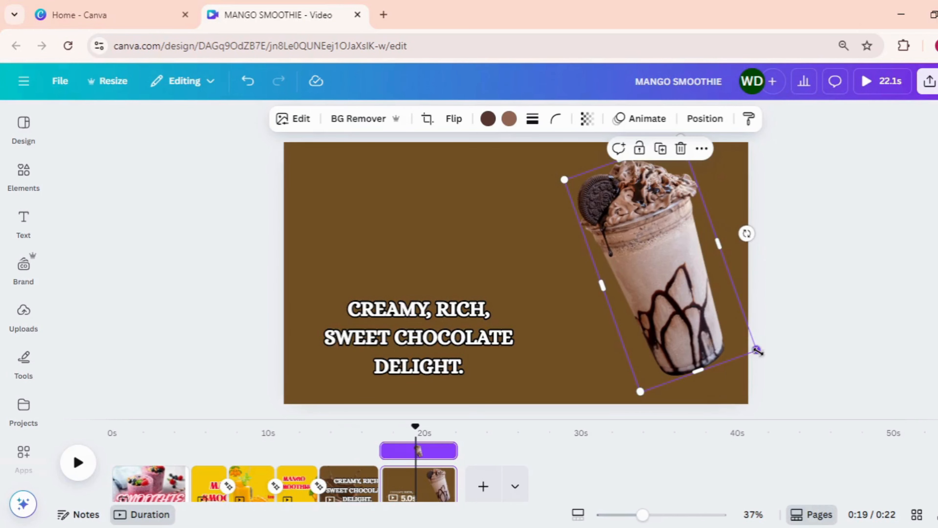
left_click_drag(757, 351, 778, 366)
left_click_drag(715, 357, 711, 364)
Move the chocolate splash back onto the page behind the shake glass and enlarge it past the page's right edge
left_click_drag(149, 101, 702, 388)
left_click_drag(548, 297, 323, 187)
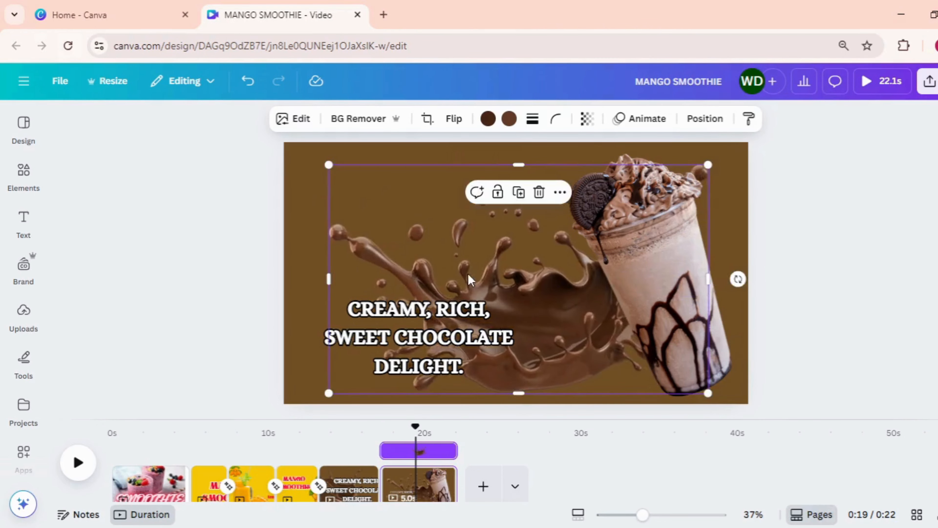
left_click_drag(470, 277, 580, 301)
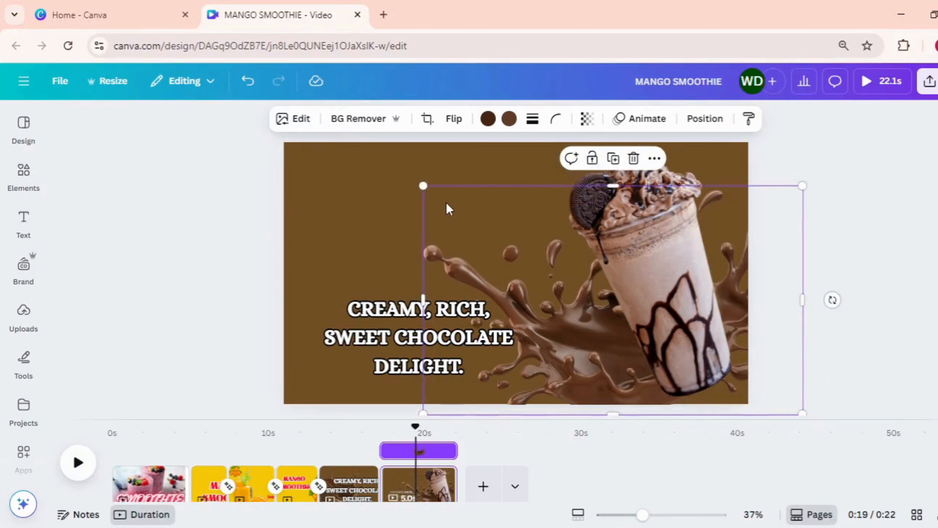
left_click_drag(420, 186, 376, 157)
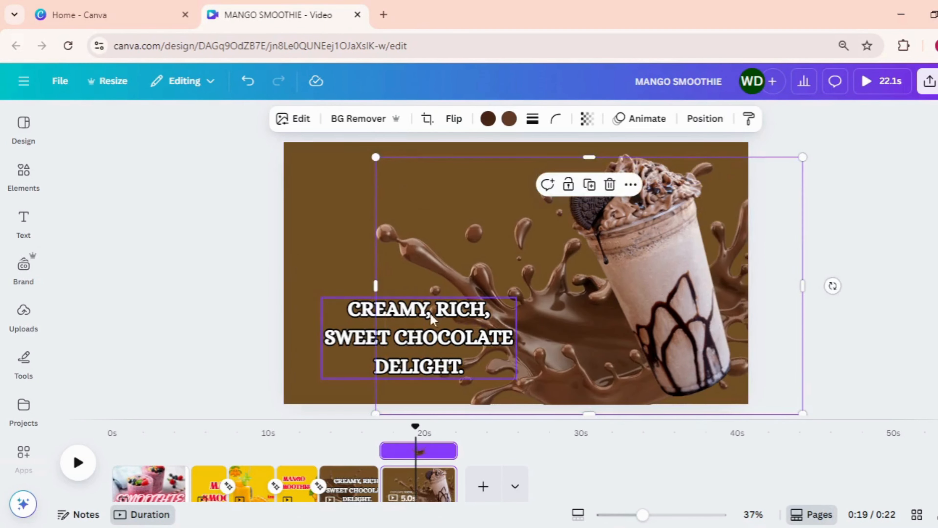
Enlarge the chocolate slogan to size 79.7 and place it in the page's lower-left corner
left_click(334, 317)
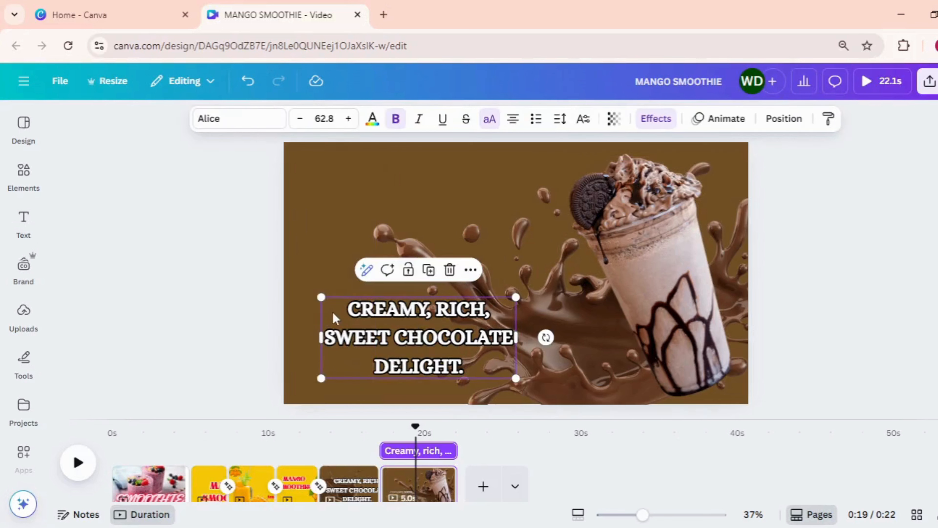
left_click_drag(320, 292, 281, 275)
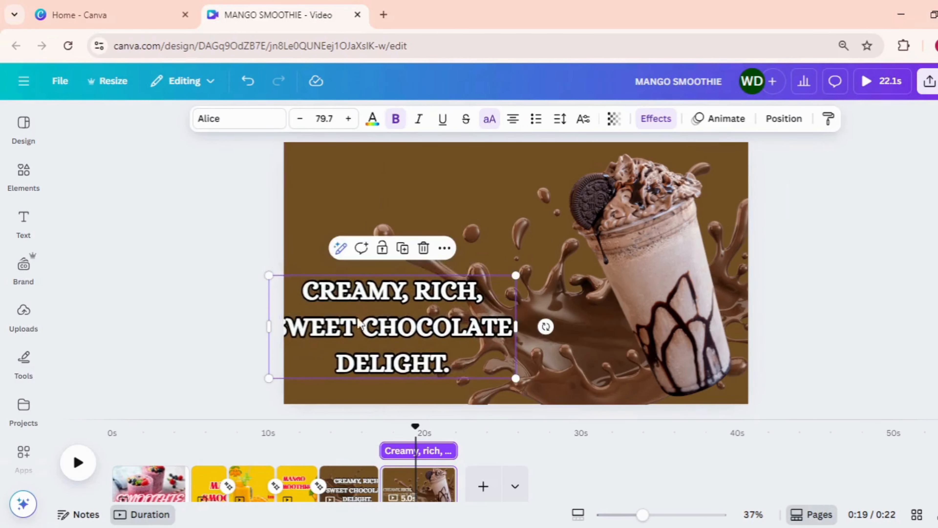
left_click_drag(359, 321, 362, 344)
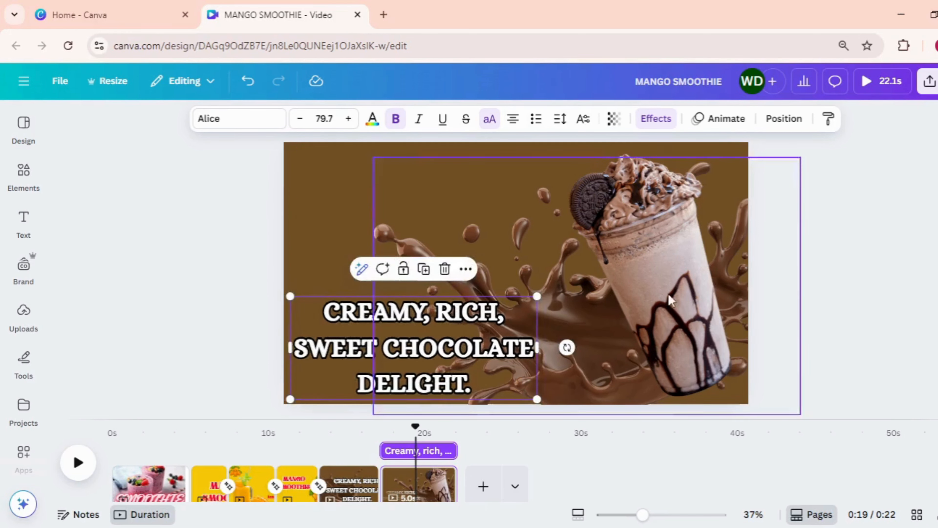
left_click(834, 269)
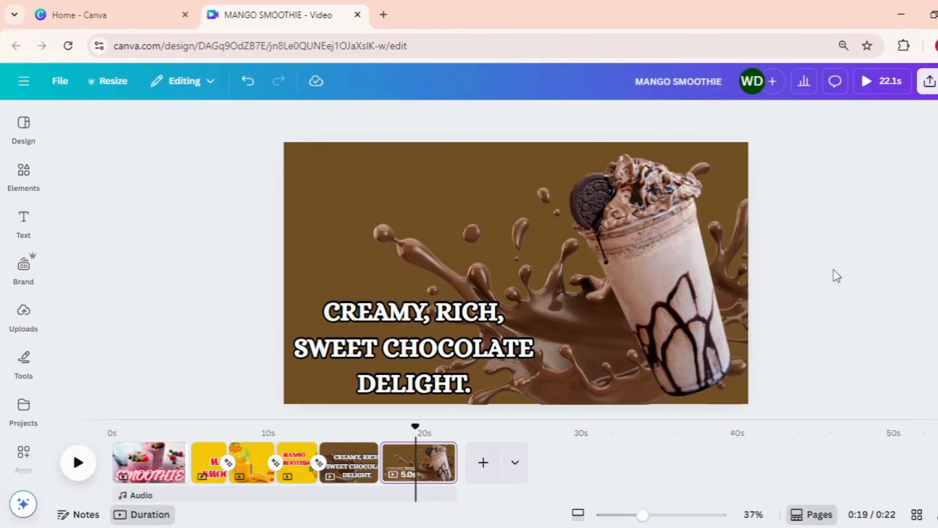
Enlarge the tilted chocolate shake photo slightly and fine-tune its position over the splash
left_click(657, 324)
mouse_move(550, 178)
left_mouse_down()
mouse_move(534, 170)
mouse_move(545, 183)
left_mouse_up()
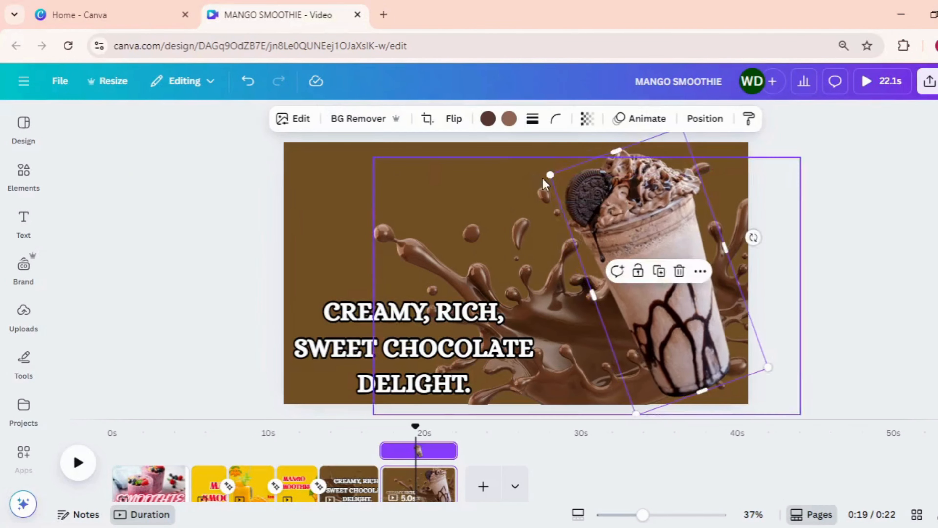
left_click(875, 232)
left_click_drag(657, 322, 659, 327)
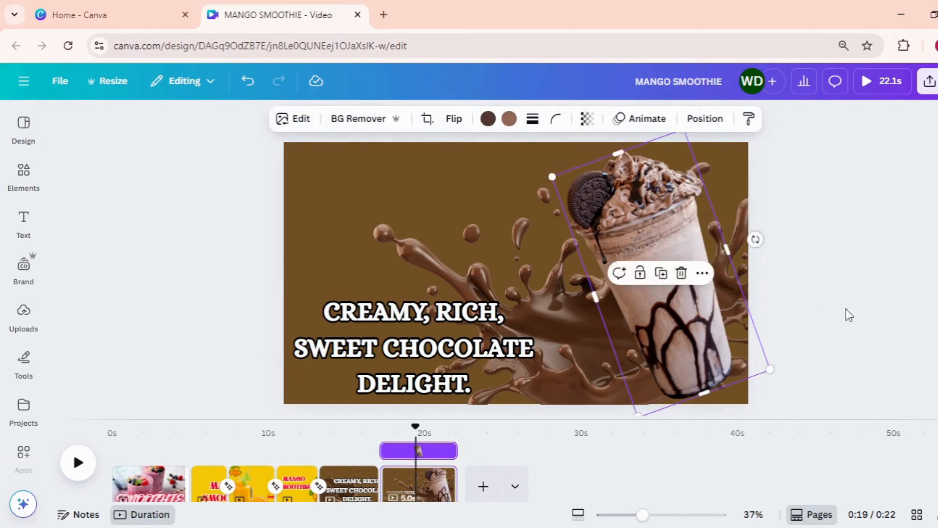
left_click(864, 309)
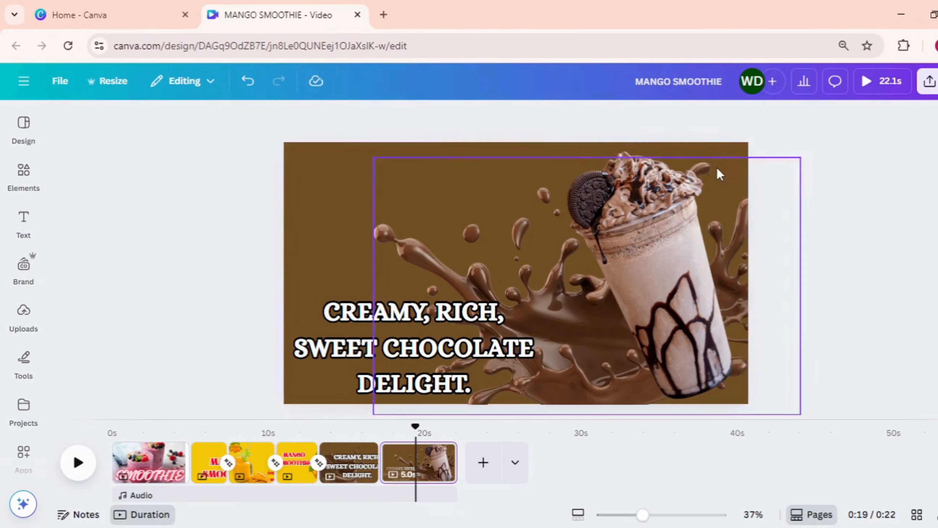
Add a Match & Move transition of 2.5 seconds between the two brown chocolate pages
mouse_move(384, 479)
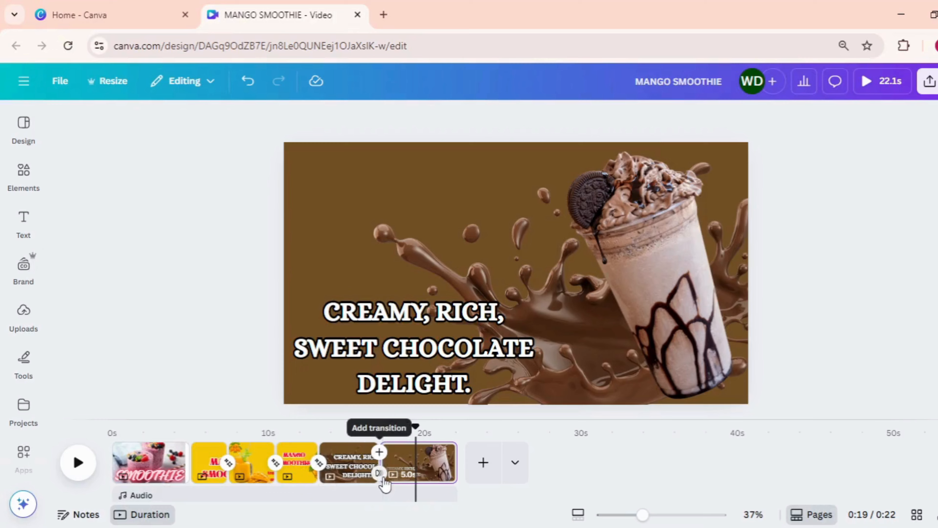
left_click(379, 452)
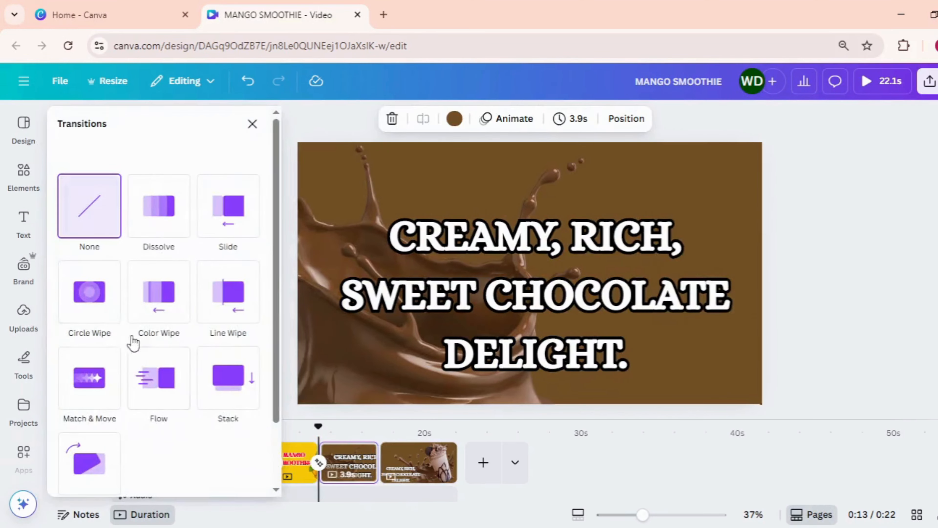
left_click(106, 407)
left_click_drag(115, 420, 219, 422)
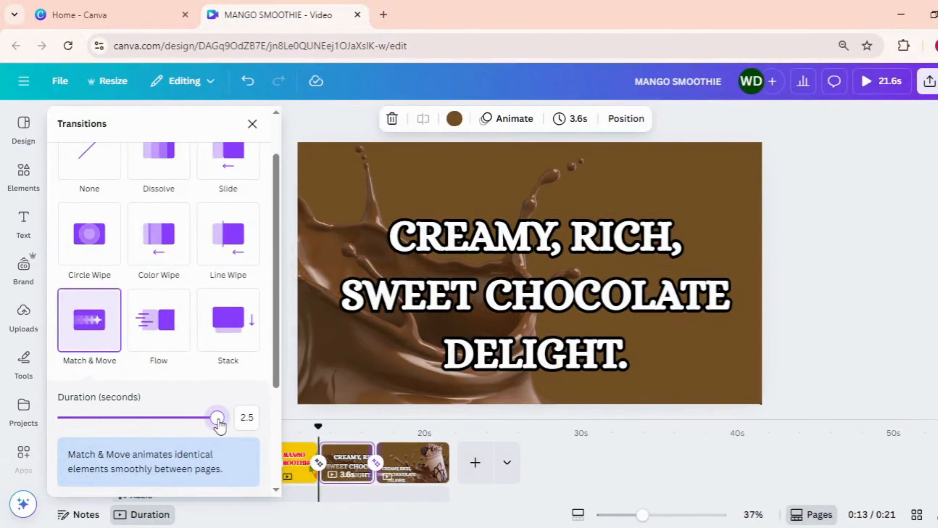
left_click(819, 361)
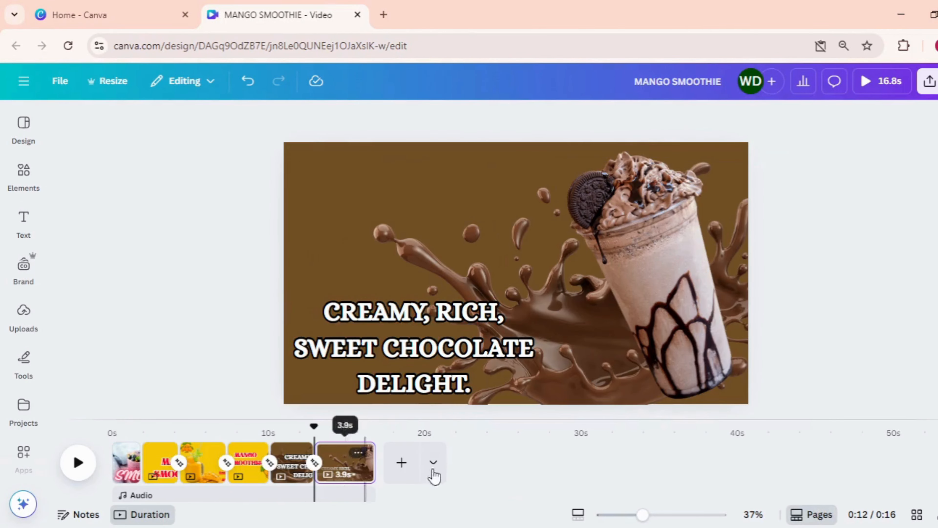
Duplicate the first brown chocolate page and move the copy to the end of the video
left_click(296, 471)
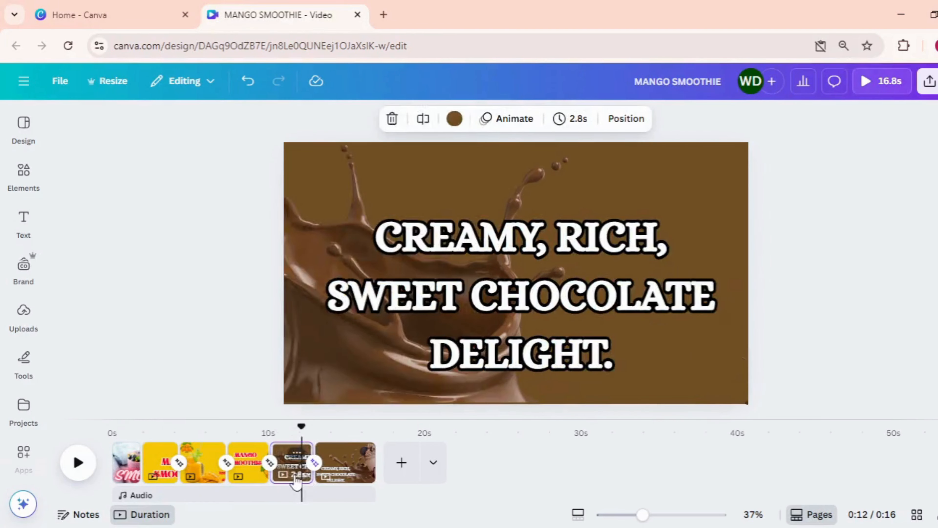
right_click(296, 470)
left_click(341, 256)
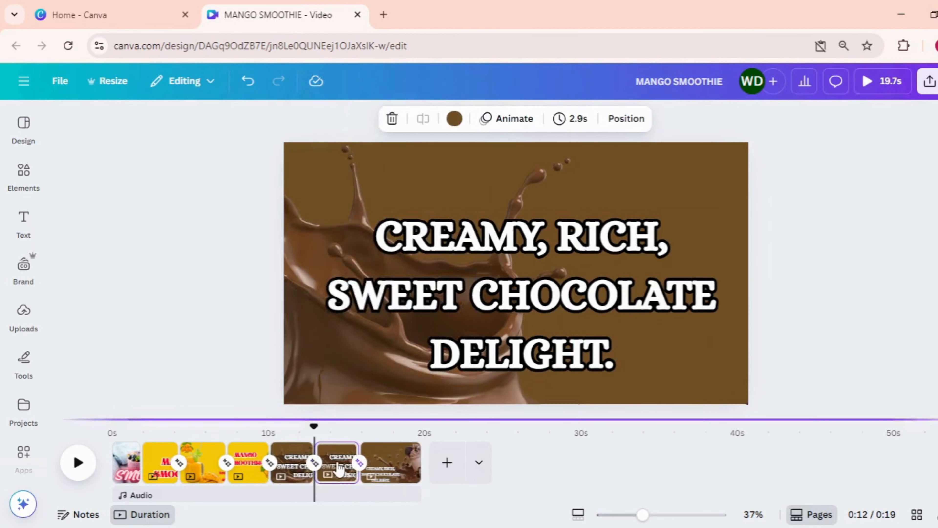
left_click_drag(339, 472, 436, 465)
Reduce the slogan on the last page to size 114 so it spans two lines, and place it across the page's middle
left_click(442, 333)
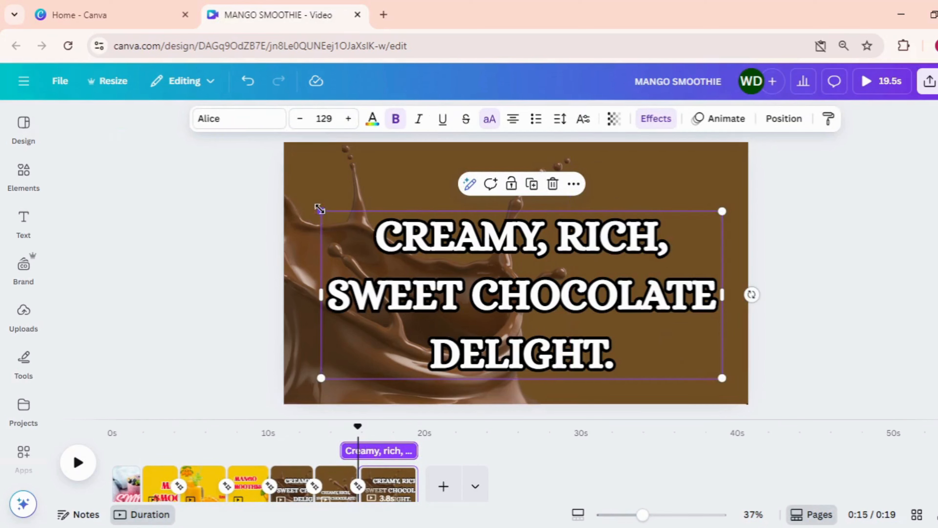
left_click_drag(321, 211, 518, 274)
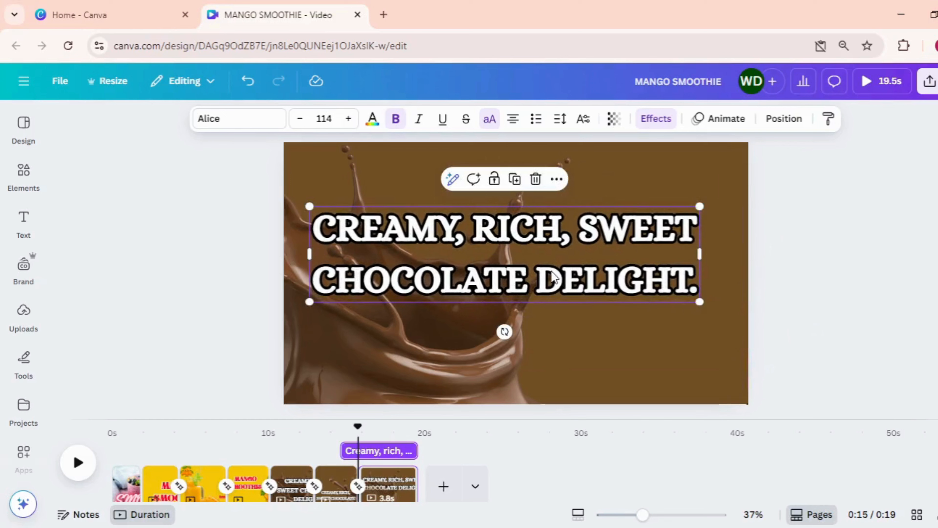
left_click_drag(552, 271, 547, 281)
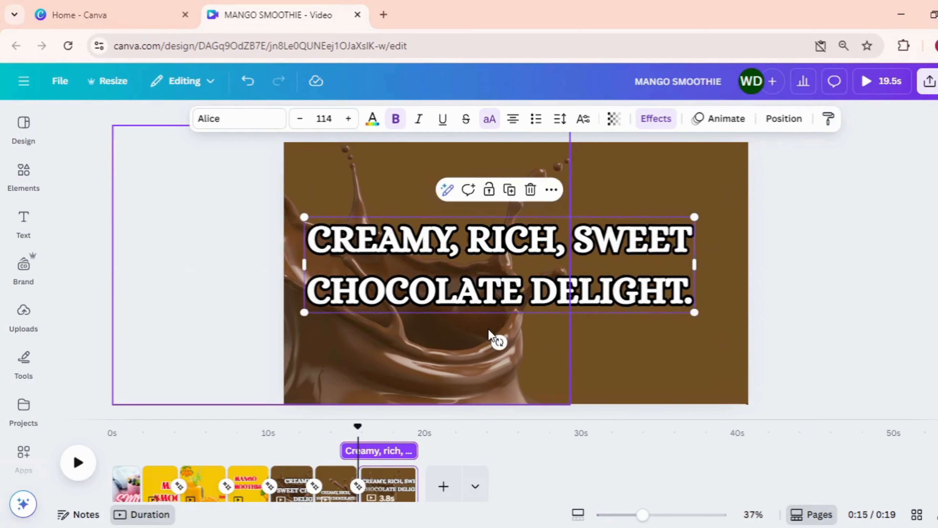
Shrink the oversized chocolate splash so it fits on the page and place it behind the slogan in the page's upper-left corner
left_click(479, 334)
left_click_drag(404, 375, 296, 426)
left_click_drag(312, 383, 303, 458)
left_click_drag(288, 152, 730, 405)
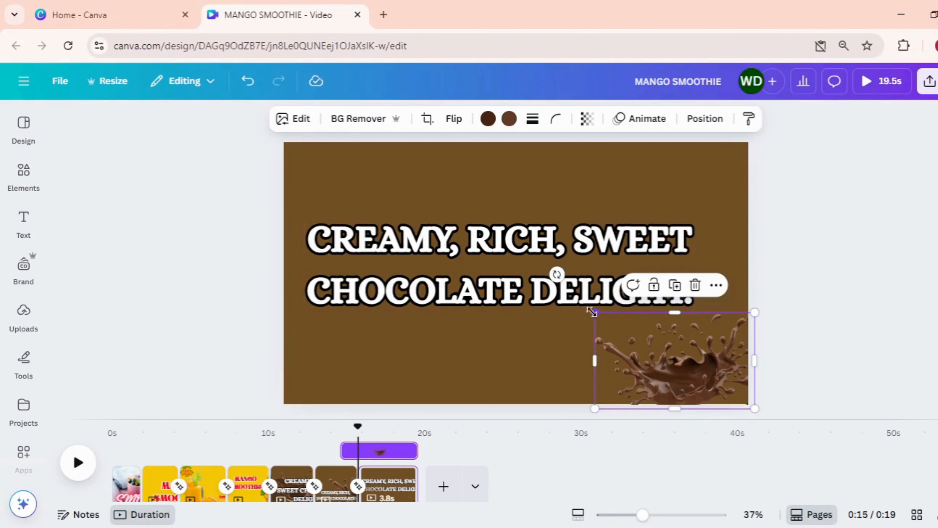
left_click_drag(593, 313, 523, 269)
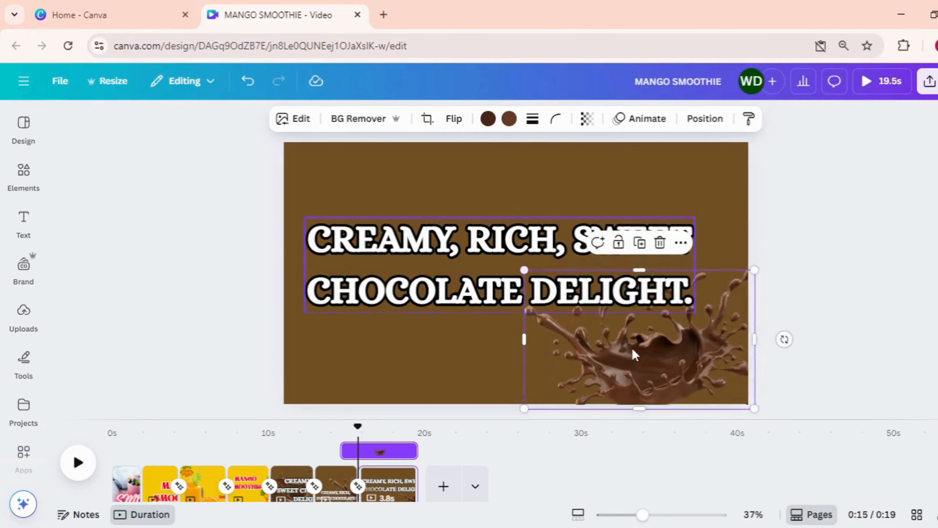
left_click_drag(634, 351, 389, 224)
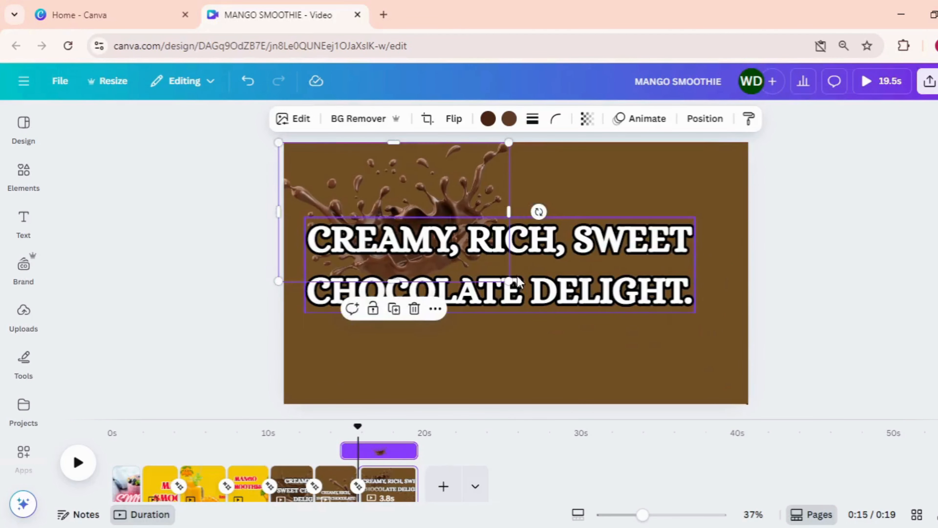
left_click_drag(512, 283, 567, 316)
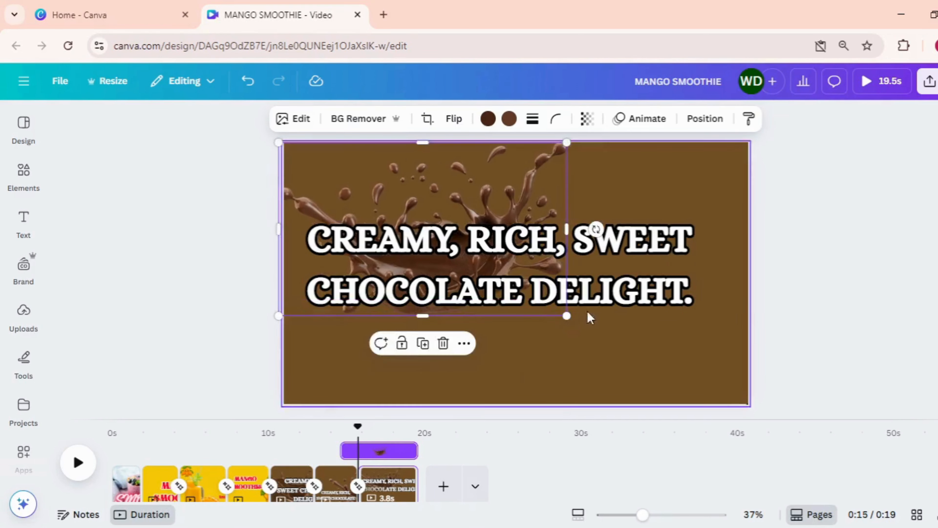
Bring the off-page chocolate shake photo onto the page's lower right and enlarge it to most of the page height
left_click(745, 405)
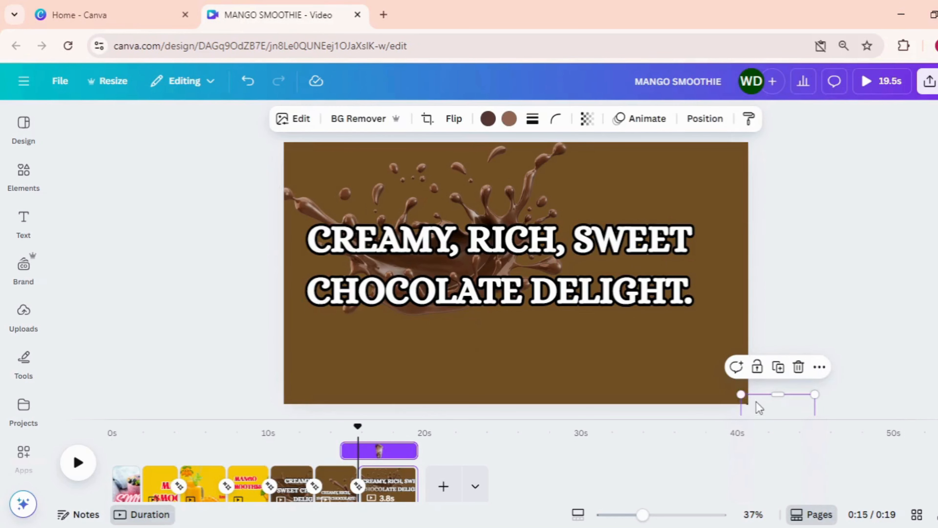
left_click_drag(756, 402, 606, 235)
left_click_drag(654, 370, 654, 327)
Bring the chocolate shake photo to the front and move it against the page's right edge
right_click(655, 327)
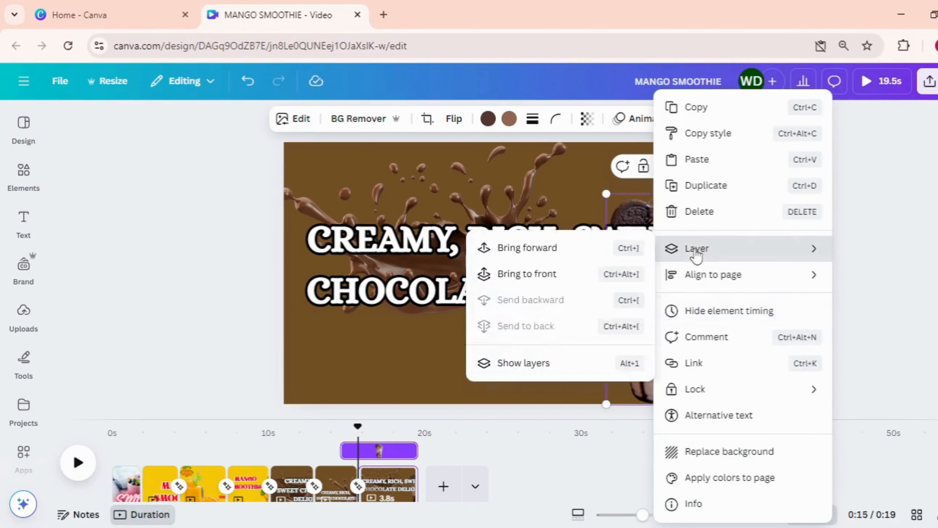
mouse_move(683, 259)
left_click(554, 277)
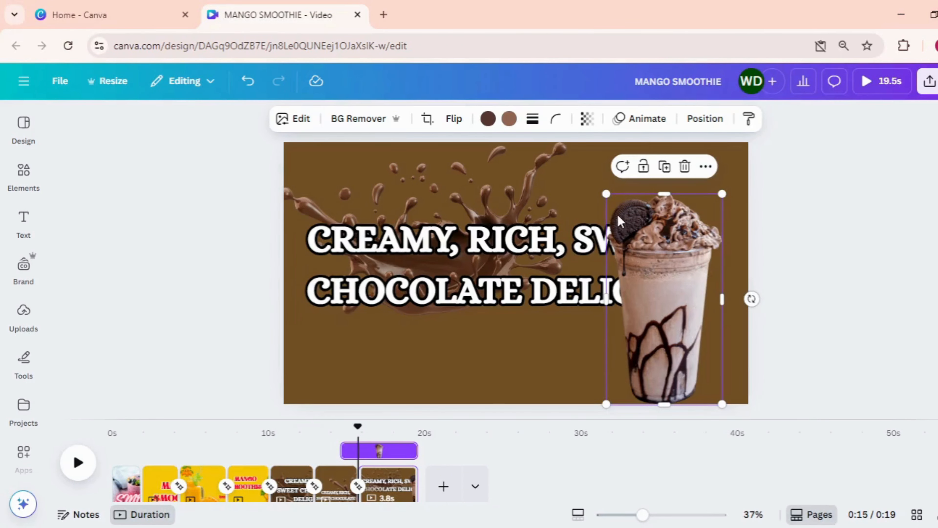
left_click_drag(658, 297, 689, 296)
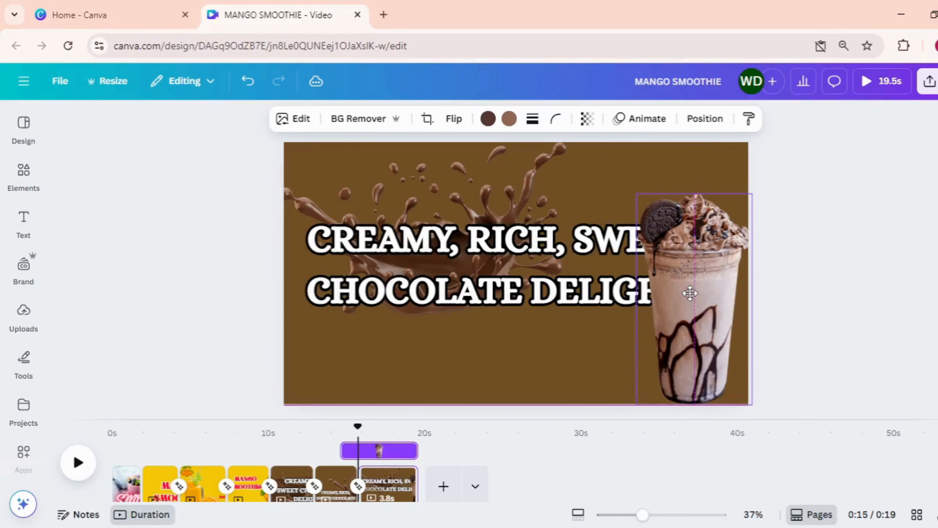
left_click(780, 298)
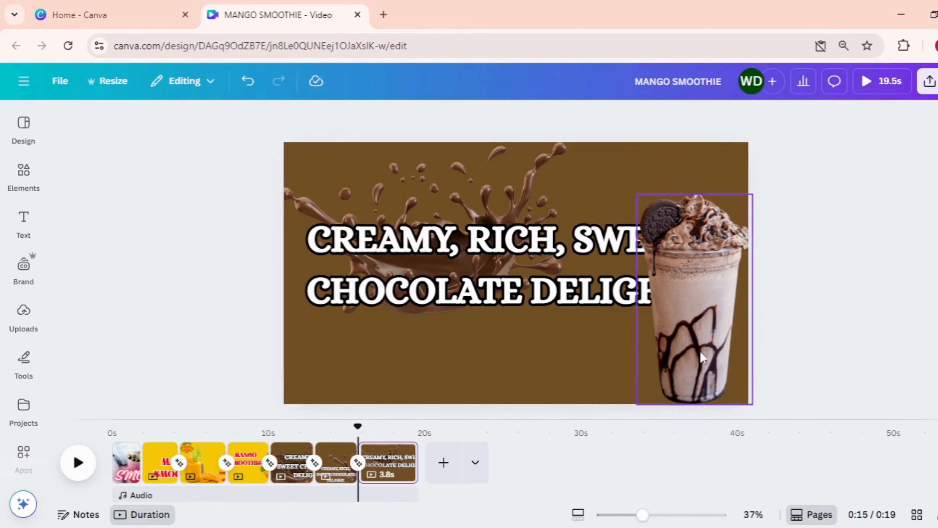
Reduce the chocolate slogan to size 97 to clear the shake glass and move it slightly down
left_click(524, 292)
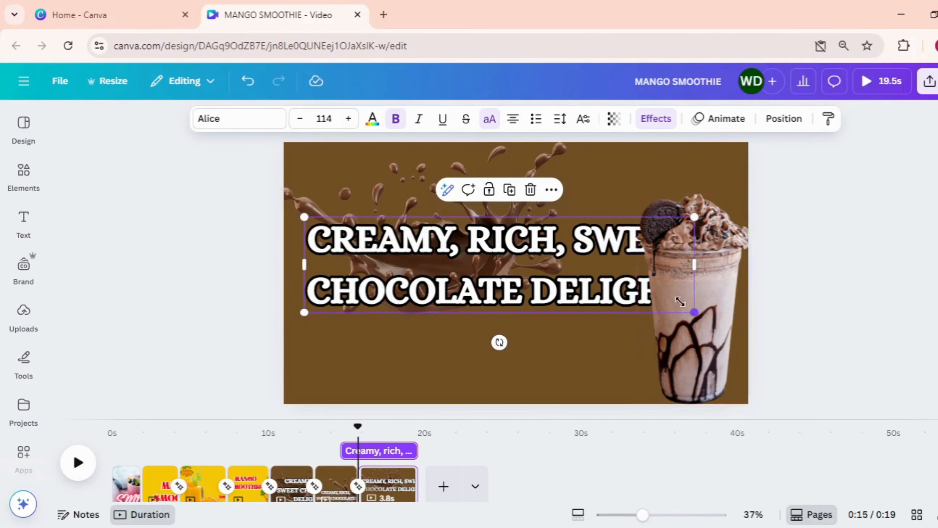
left_click_drag(680, 301, 640, 292)
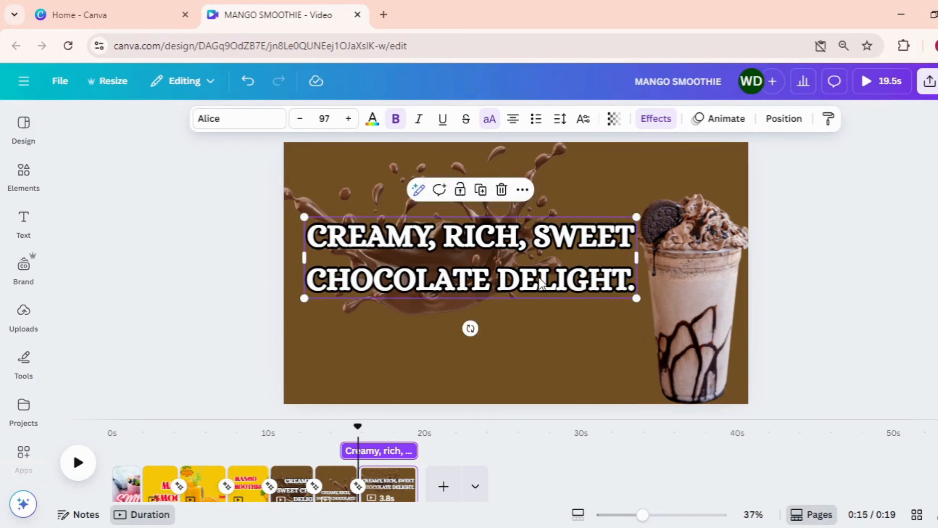
left_click_drag(540, 284, 544, 304)
left_click(840, 263)
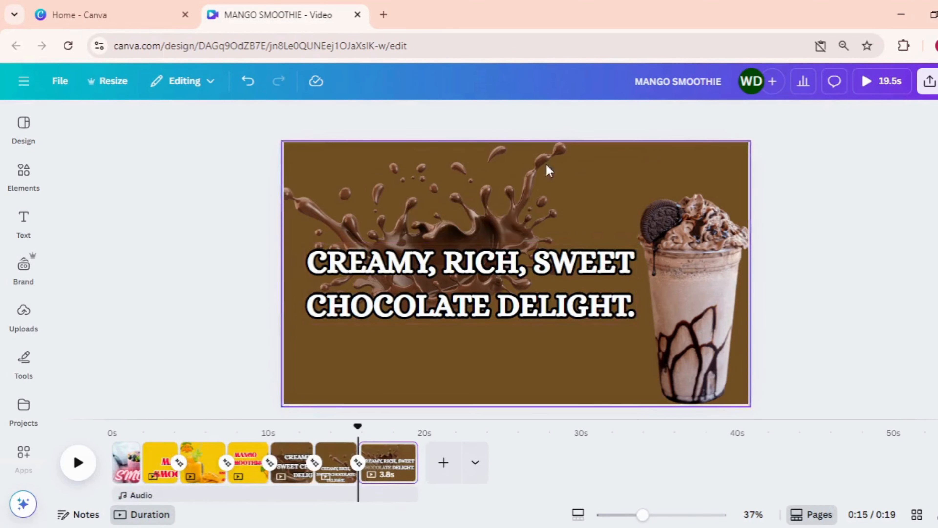
Shift the chocolate splash past the page's left edge and extend it downward behind the slogan
left_click(441, 246)
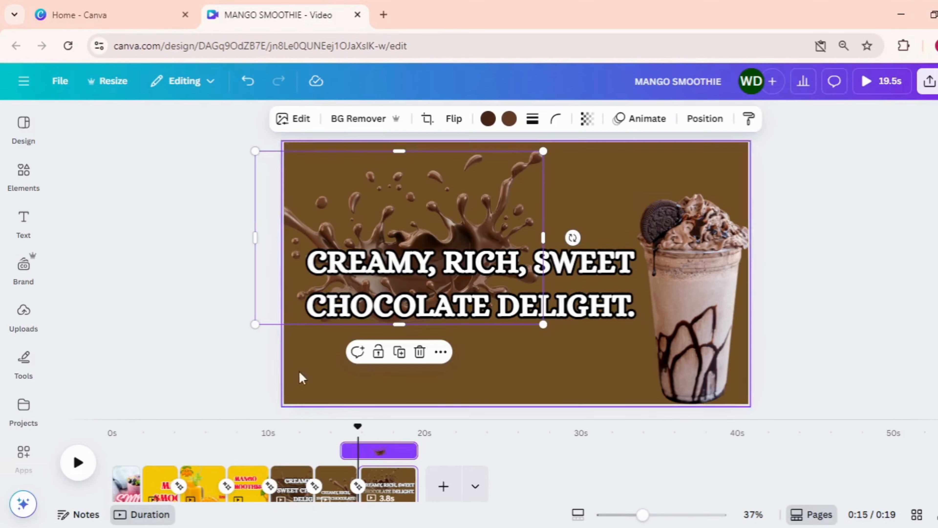
left_click_drag(392, 326, 394, 378)
left_click(873, 287)
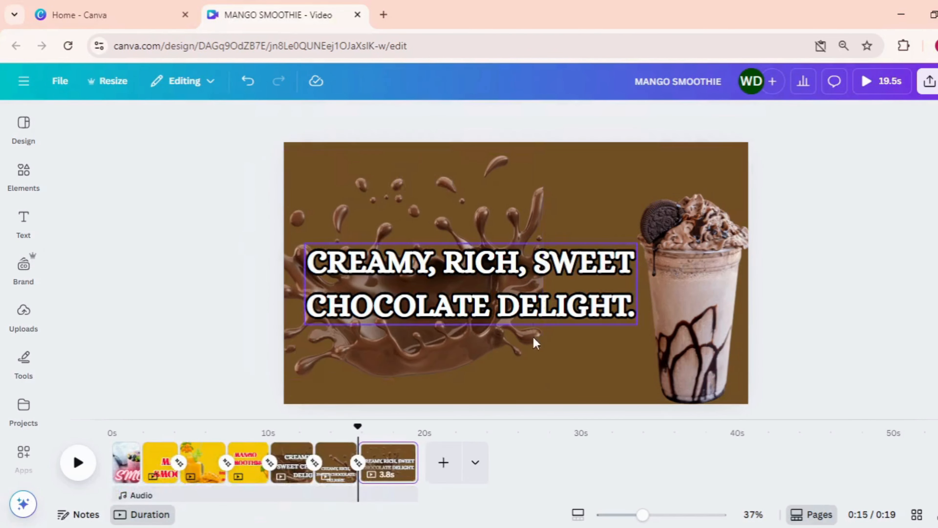
Duplicate the first brown chocolate page again and place the copy just before the last page
left_click(383, 477)
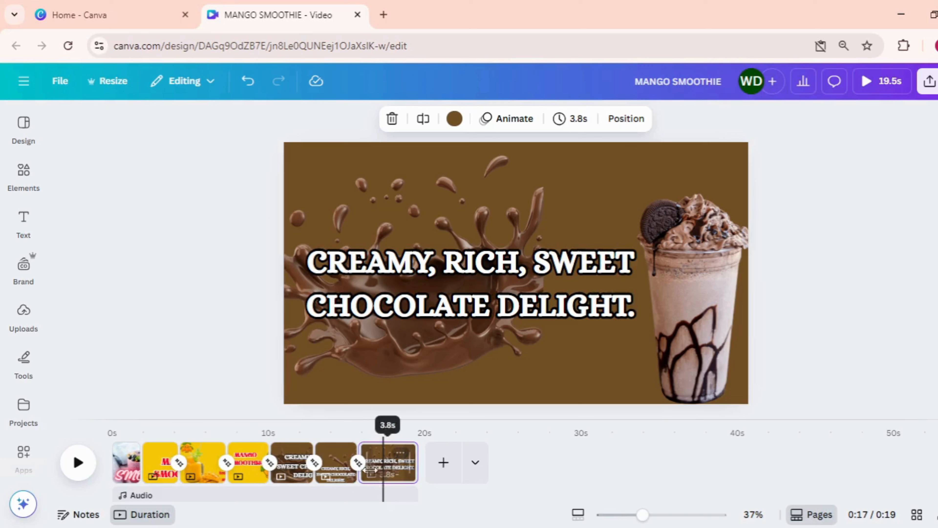
left_click(290, 469)
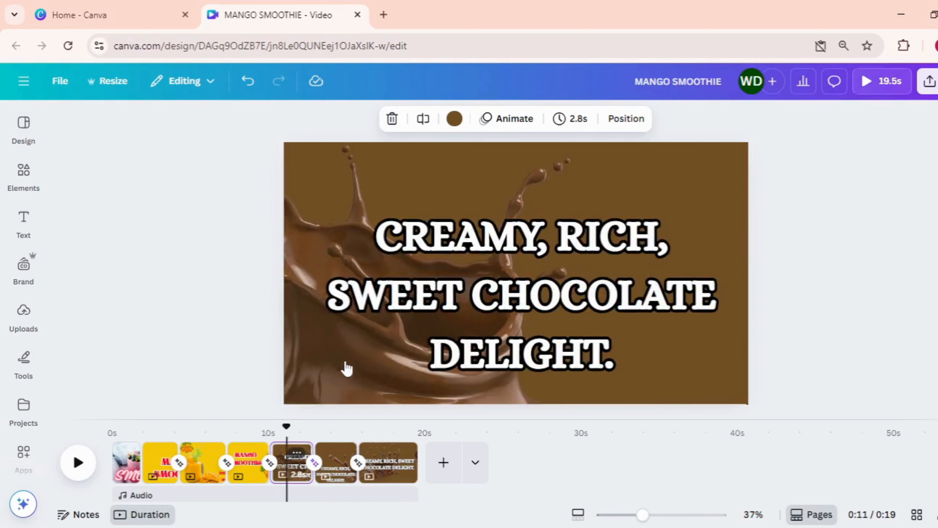
right_click(337, 325)
left_click(344, 249)
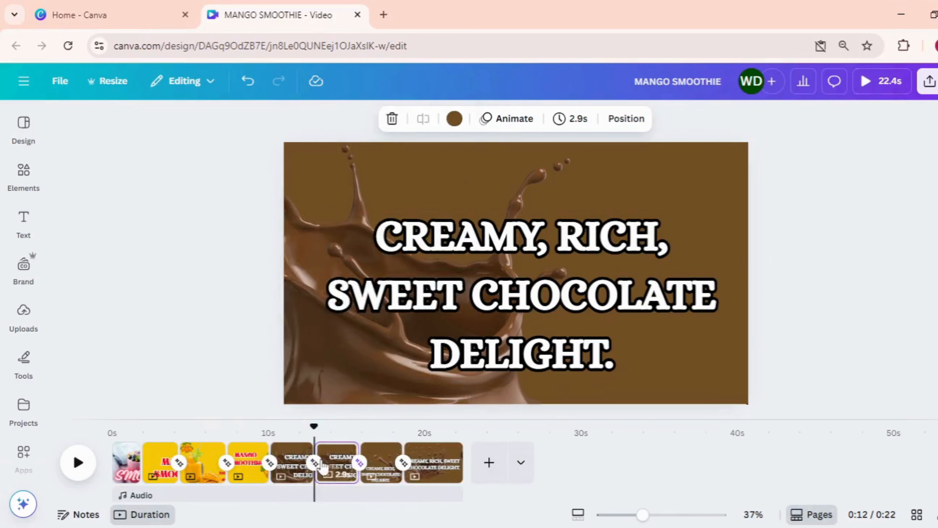
left_click_drag(336, 474, 384, 462)
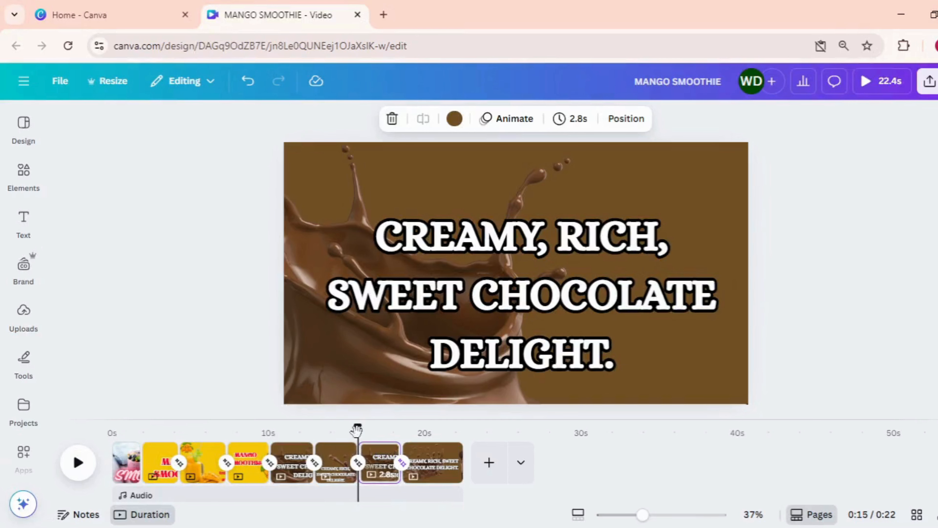
Play the whole video from the opening SMOOTHIE page to check its transitions
left_click(126, 462)
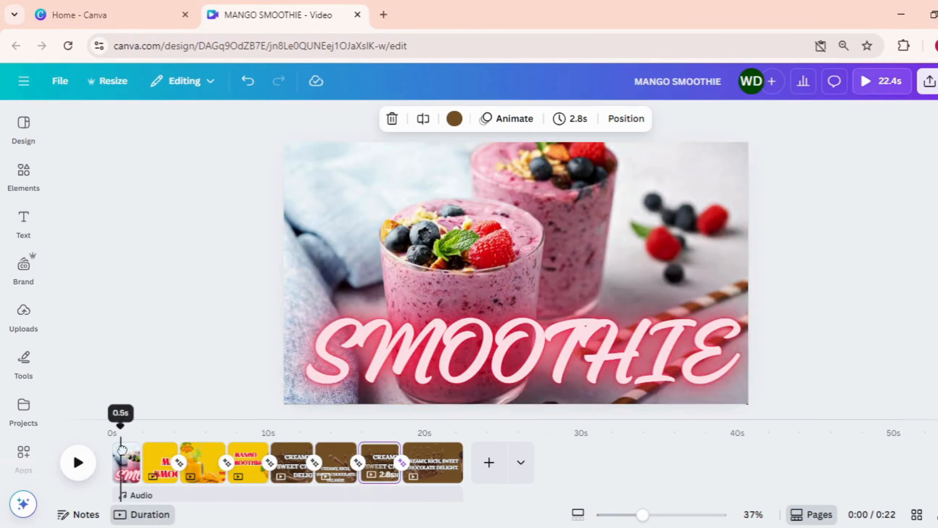
left_click(79, 463)
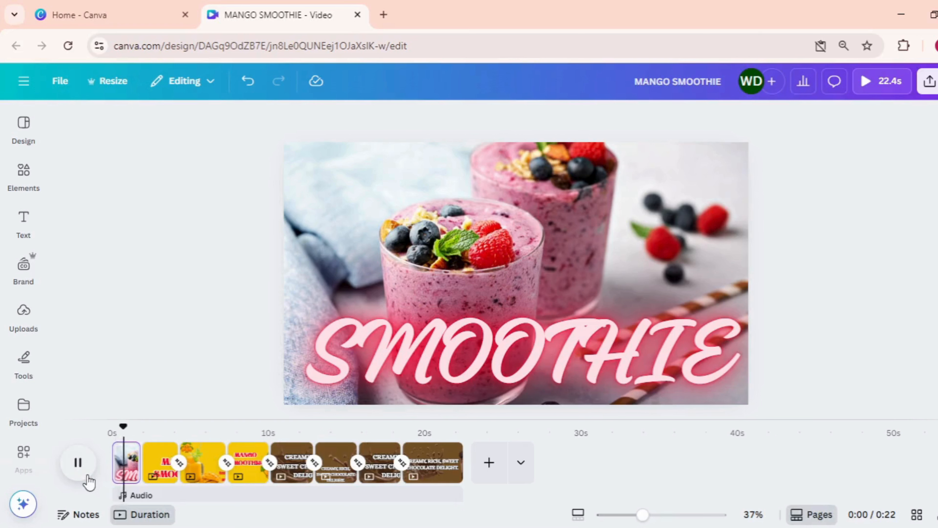